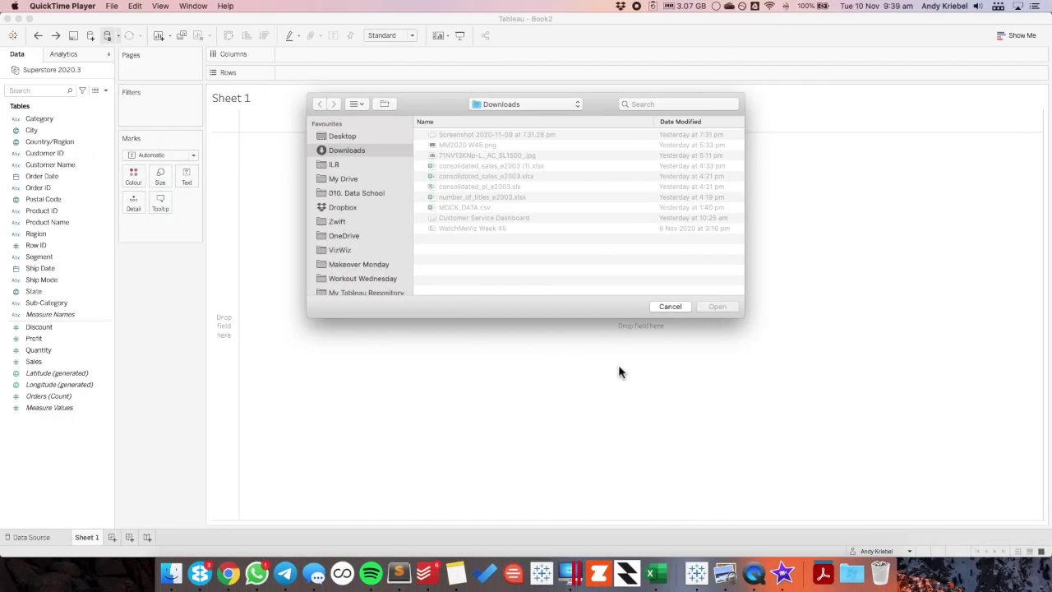
- Cancel the Open dialog to get back to the blank Sheet 1 with Superstore connected
click(672, 306)
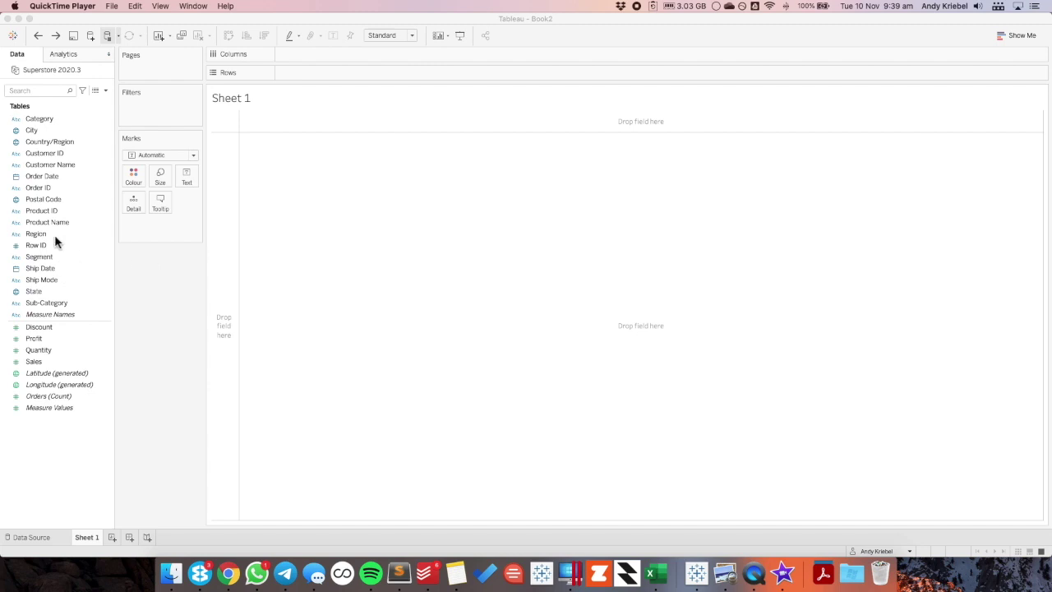
- Put Order Date on Columns drilled to quarter, with the view fit set to Entire View
drag(52, 176, 308, 55)
click(286, 55)
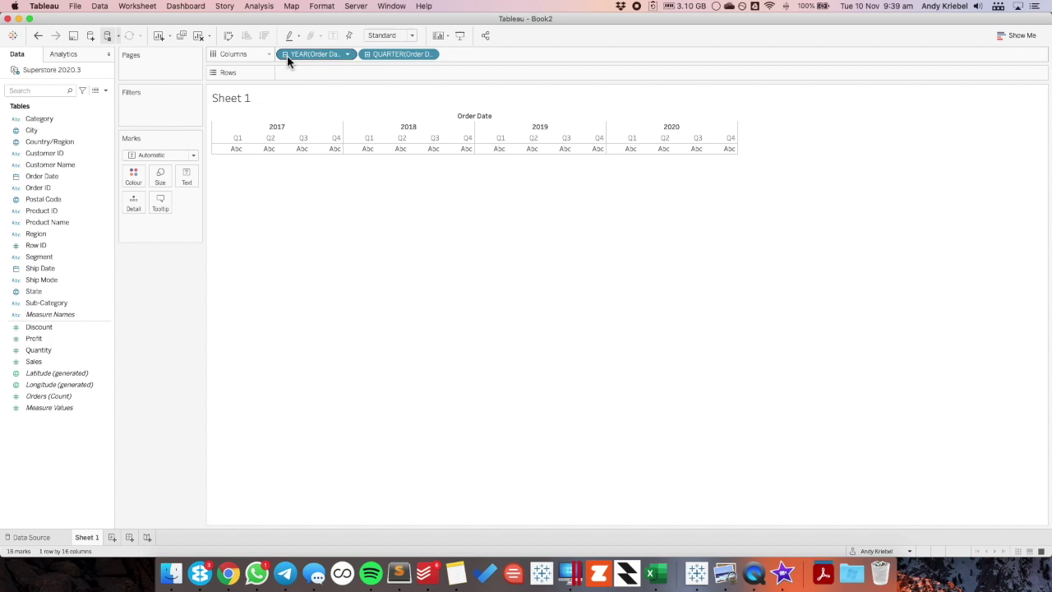
click(394, 35)
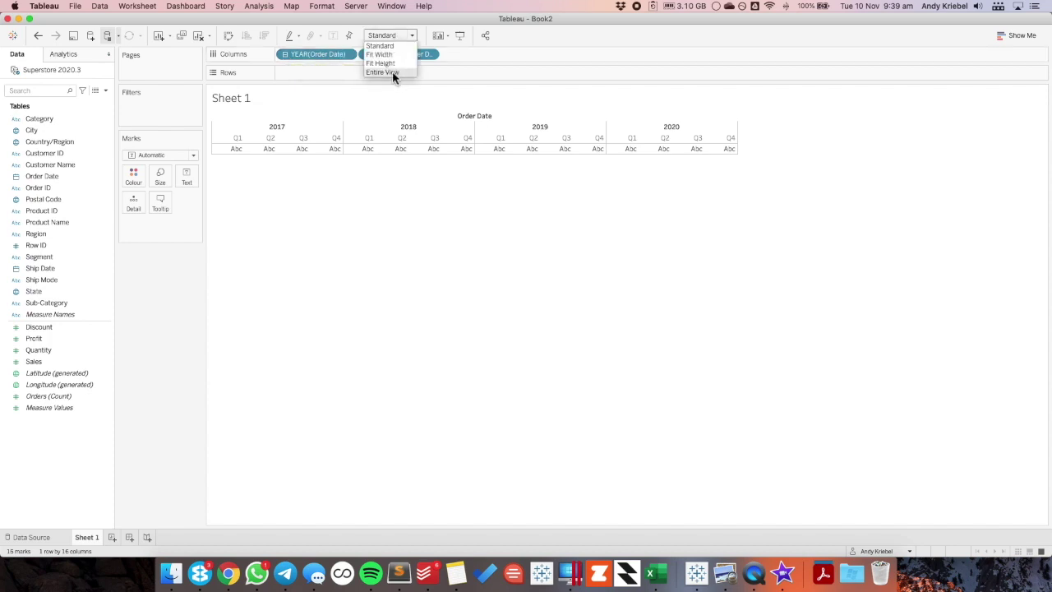
click(392, 72)
- Plot SUM(Sales) on Rows and colour the lines by Ship Mode
drag(33, 361, 308, 73)
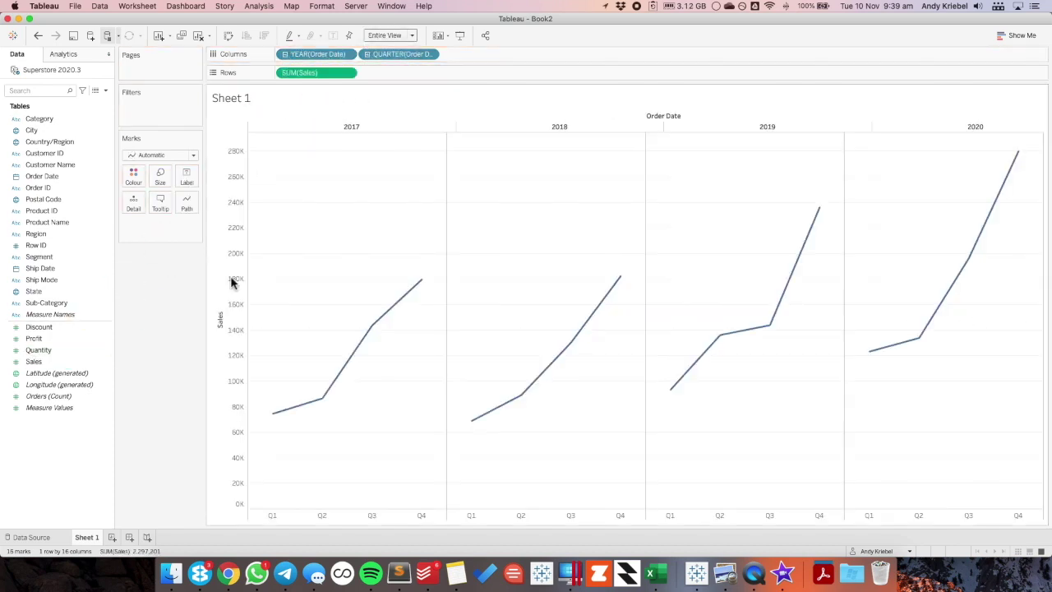
click(50, 280)
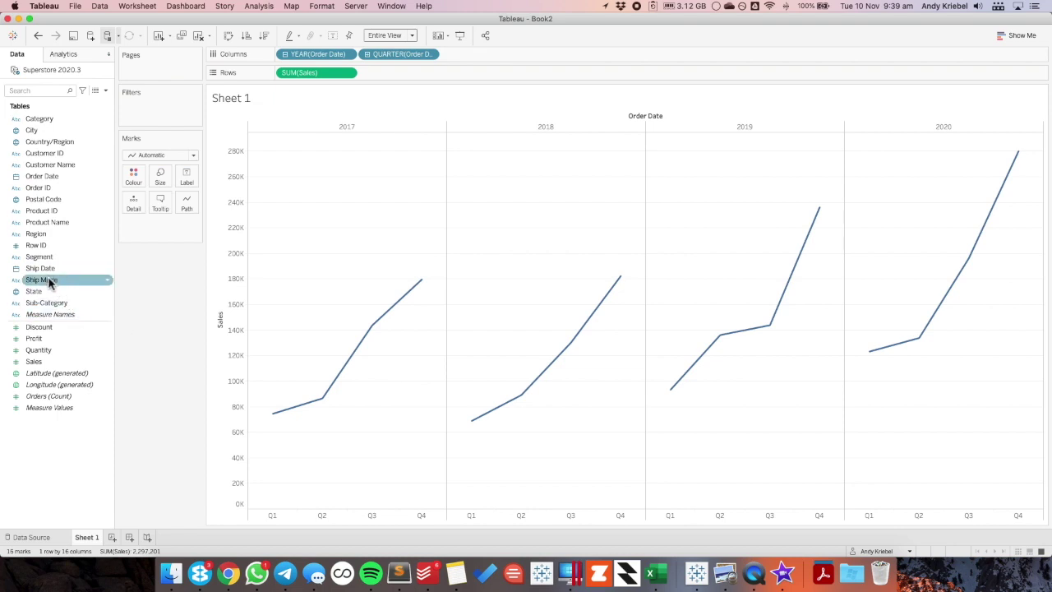
drag(49, 280, 134, 175)
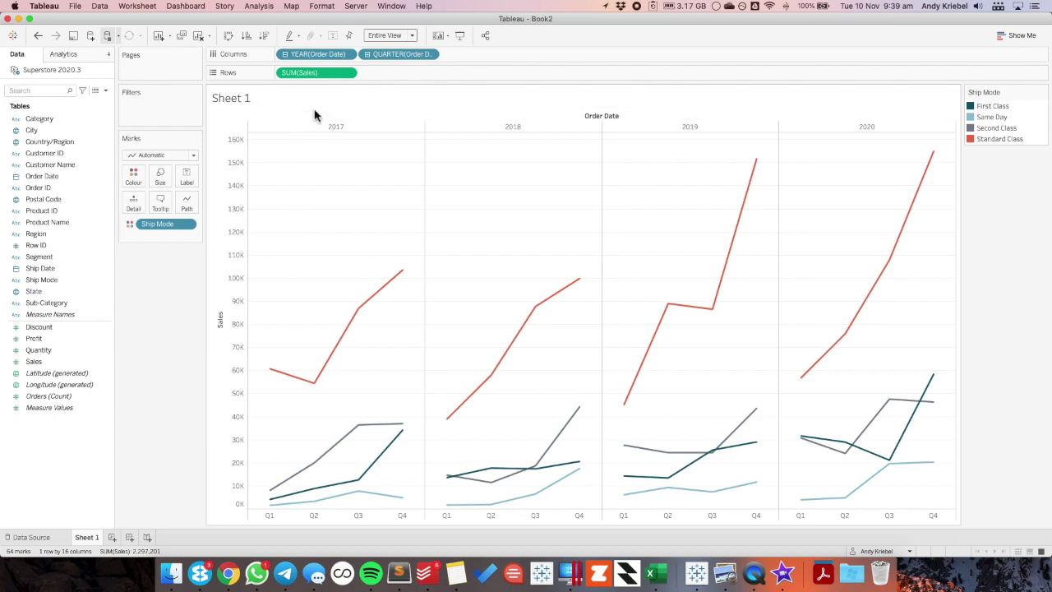
- Show SUM(Sales) as Percent of Total, computed using Ship Mode
click(348, 75)
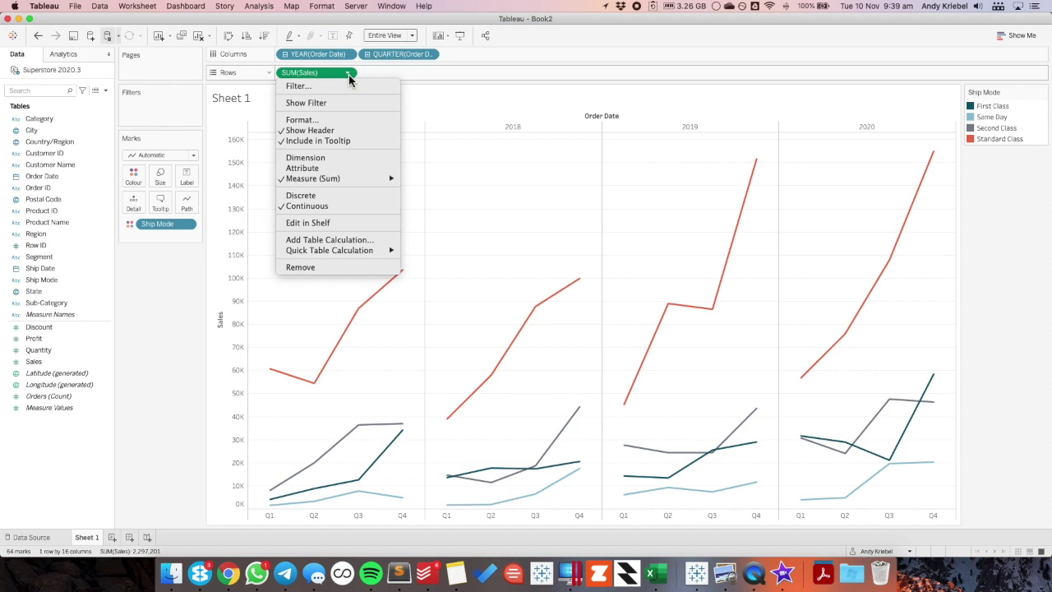
mouse_move(361, 252)
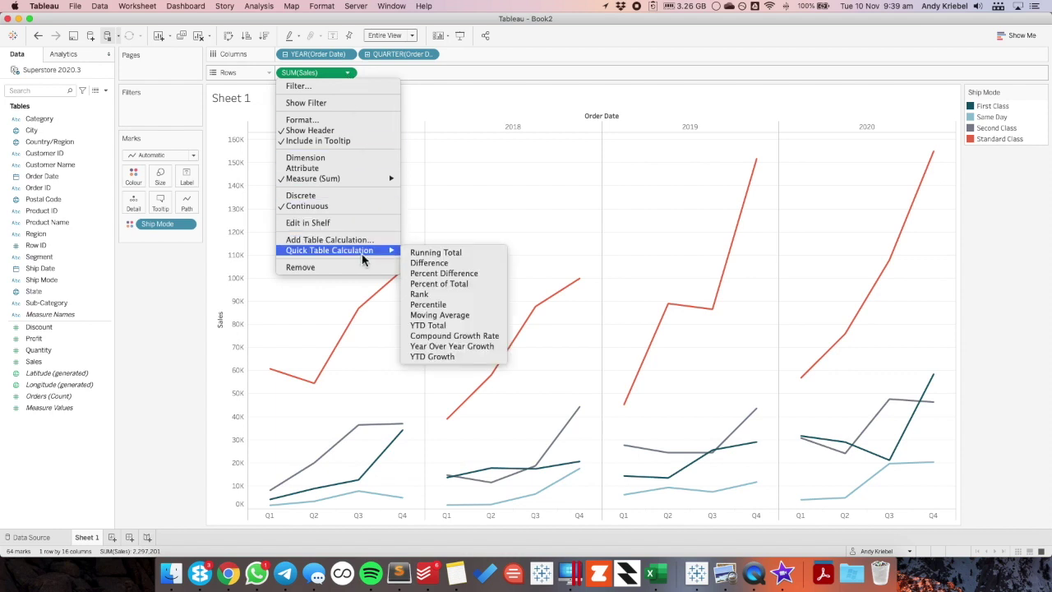
click(435, 283)
click(348, 72)
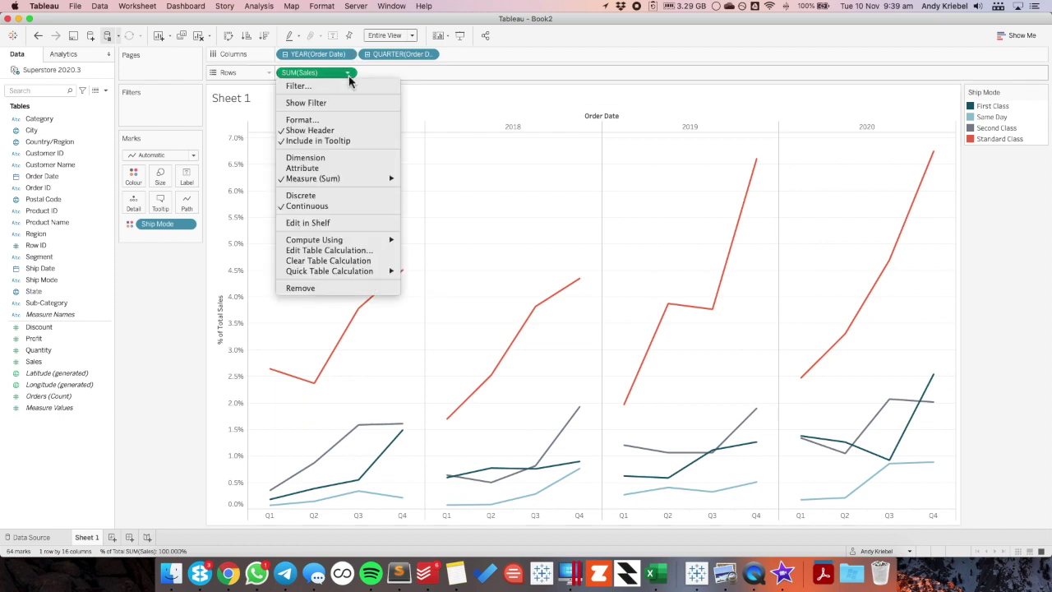
mouse_move(350, 182)
mouse_move(353, 239)
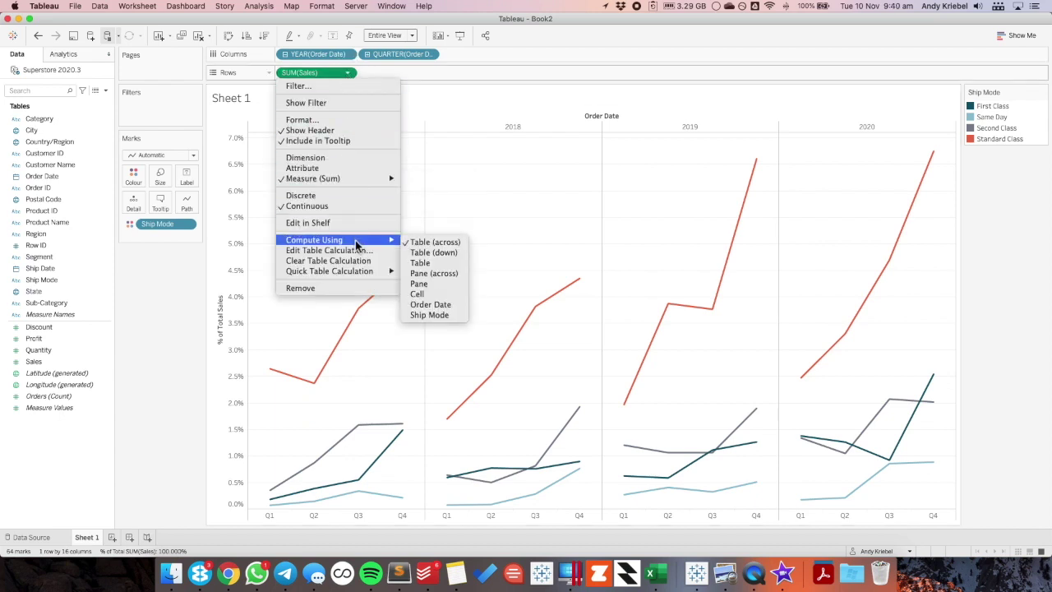
click(427, 313)
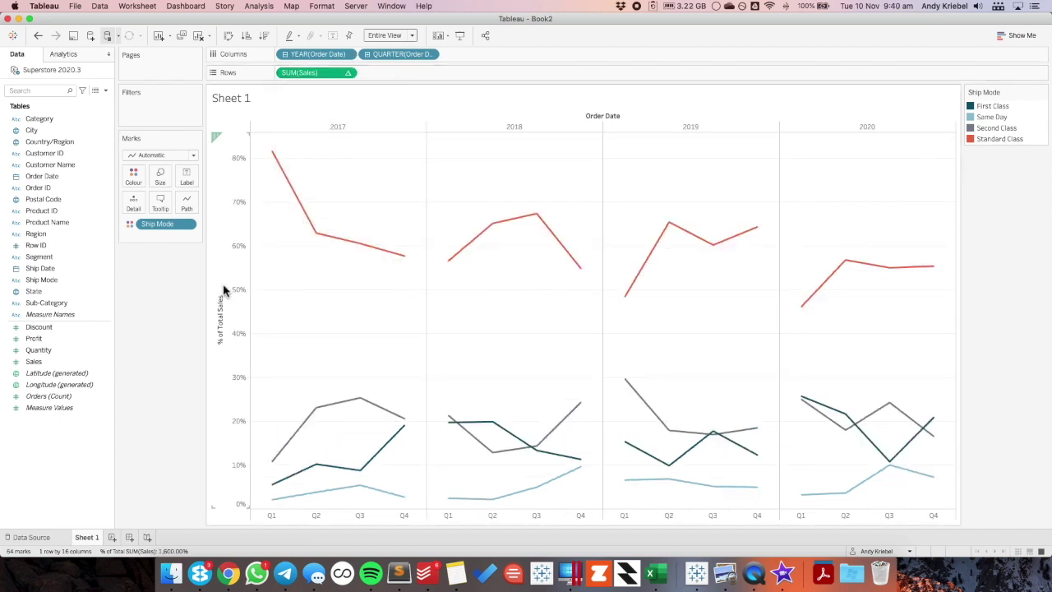
- Change the mark type to Bar and test-select the 2017 Q2 and Q3 segments, then clear
click(154, 155)
click(148, 179)
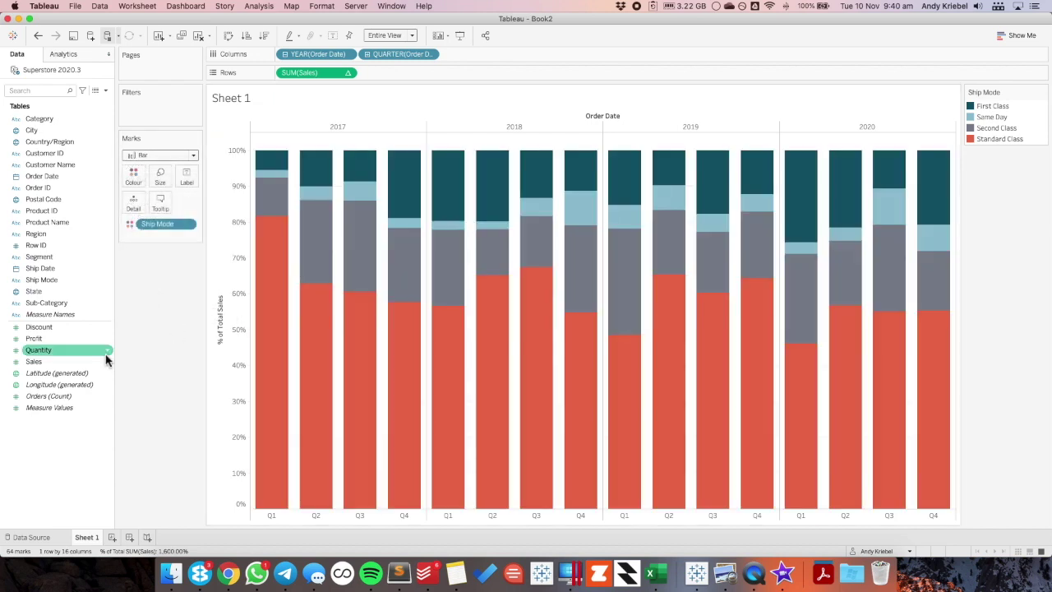
click(318, 250)
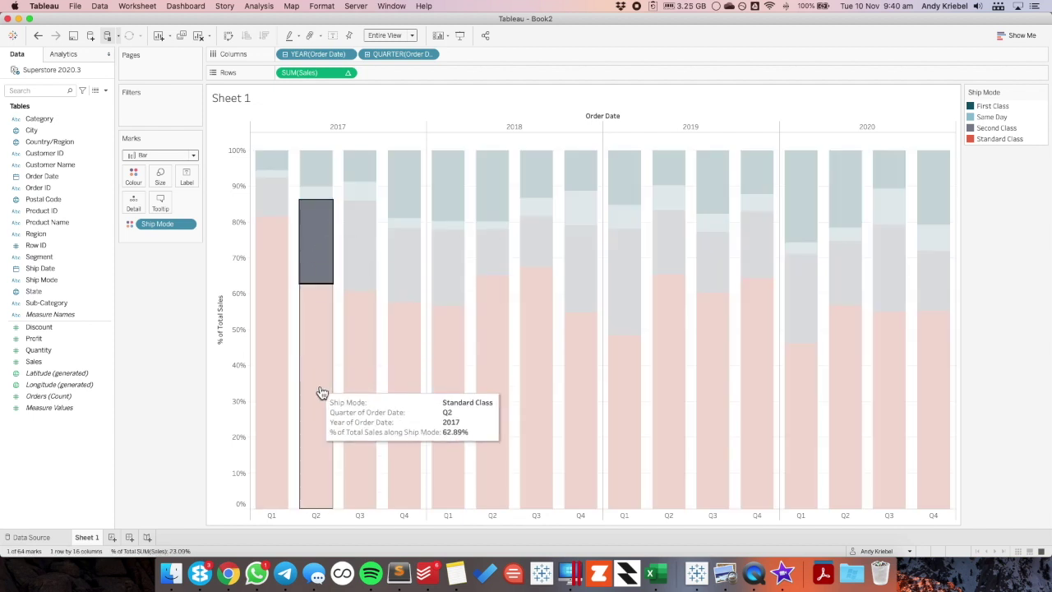
click(369, 196)
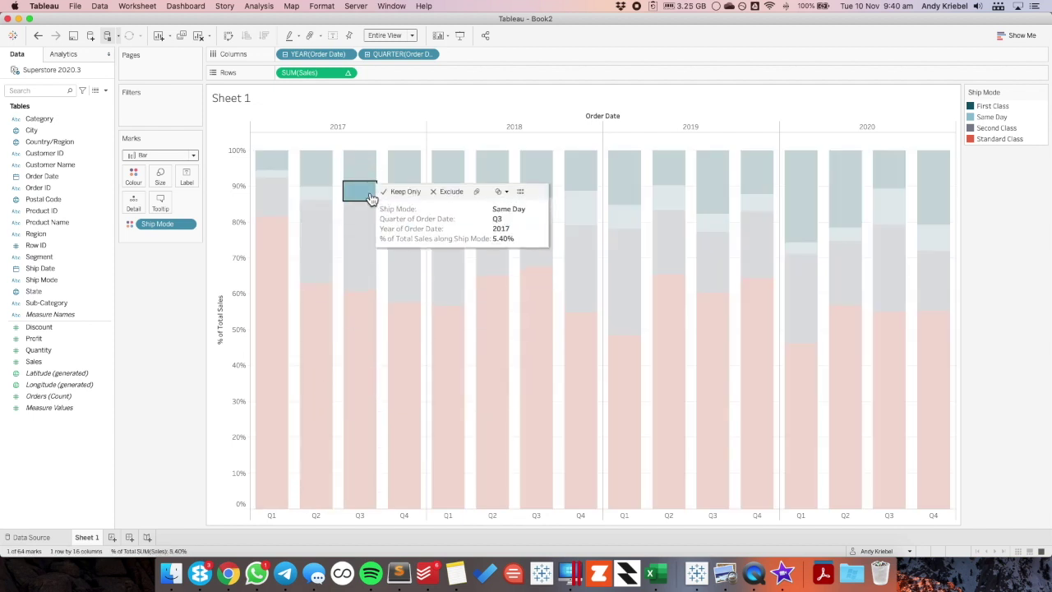
click(217, 362)
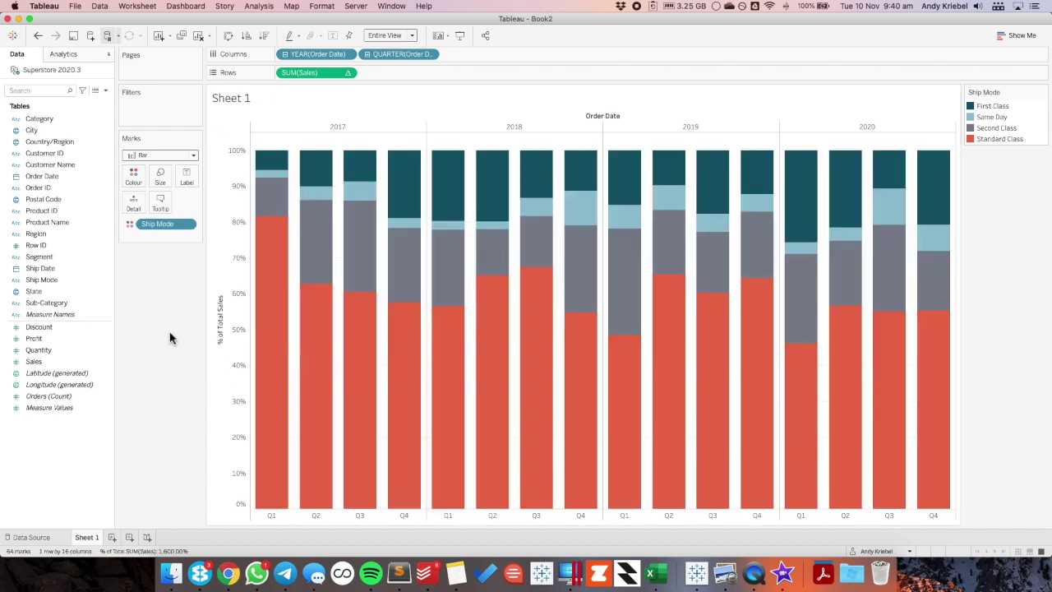
click(59, 282)
- Create a Ship Mode Set from the Ship Mode field with only Second Class ticked
right_click(57, 281)
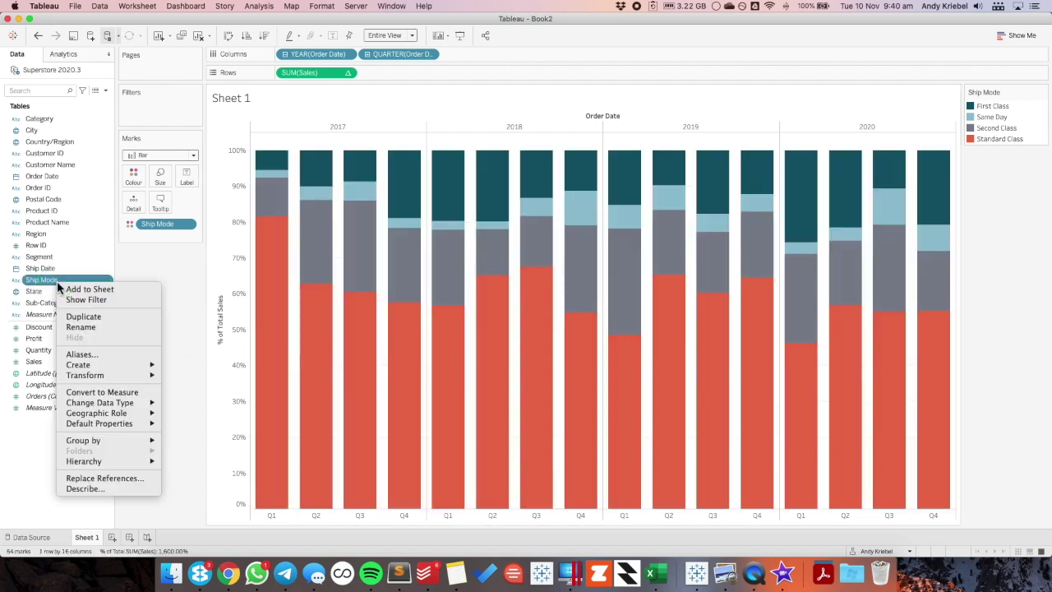
mouse_move(139, 364)
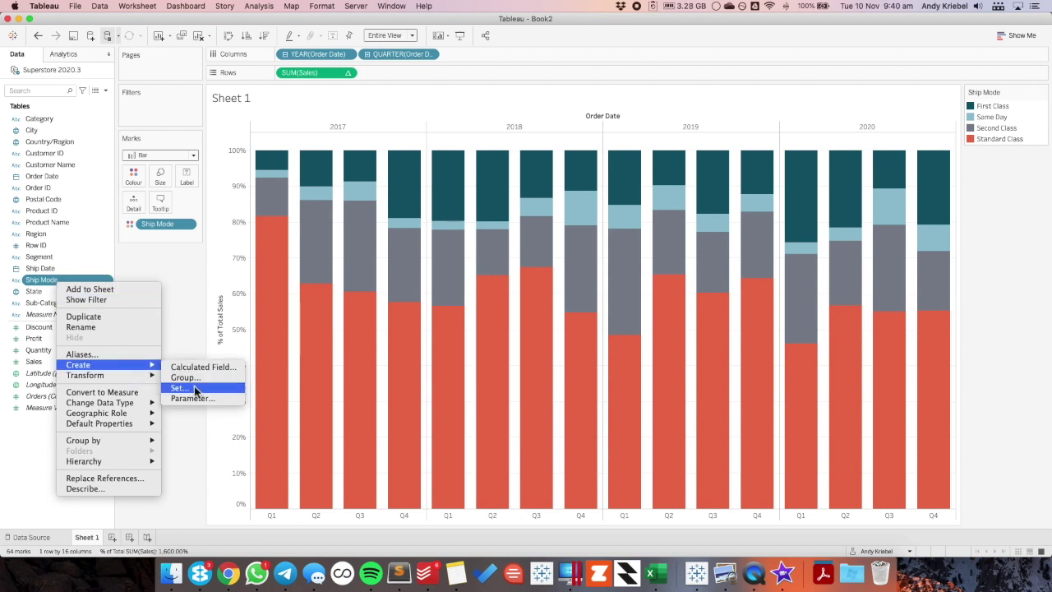
click(185, 387)
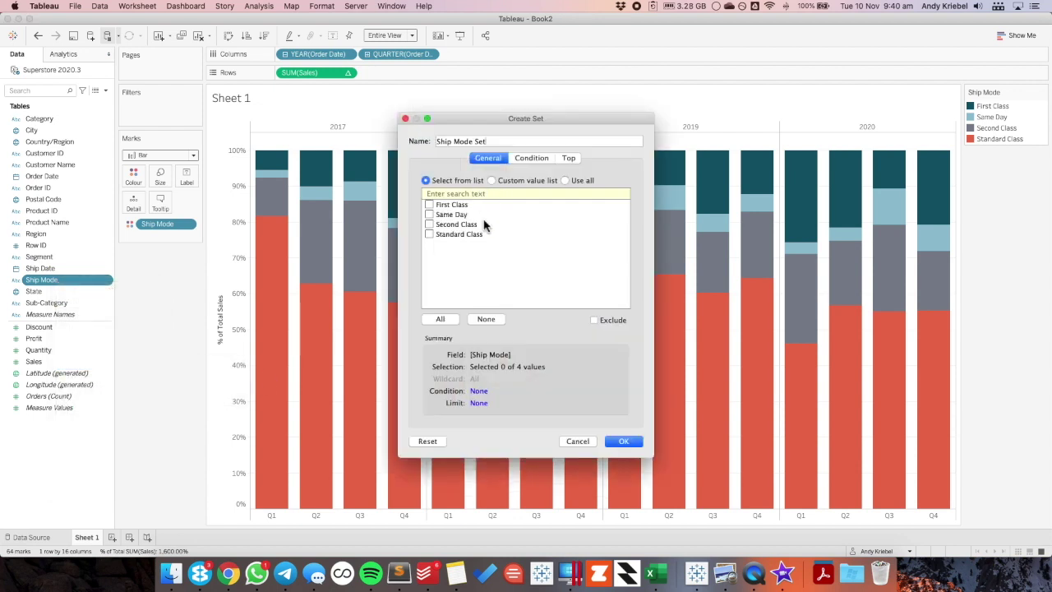
click(428, 223)
click(623, 441)
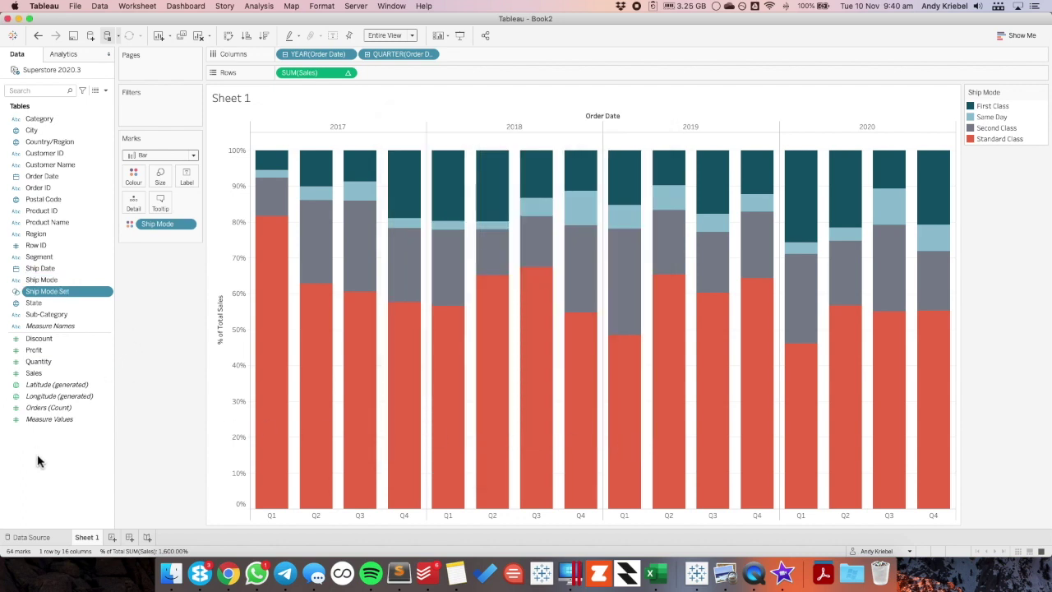
- Start a new calculated field named 'Sales for Selected Ship Mode'
right_click(61, 450)
click(104, 340)
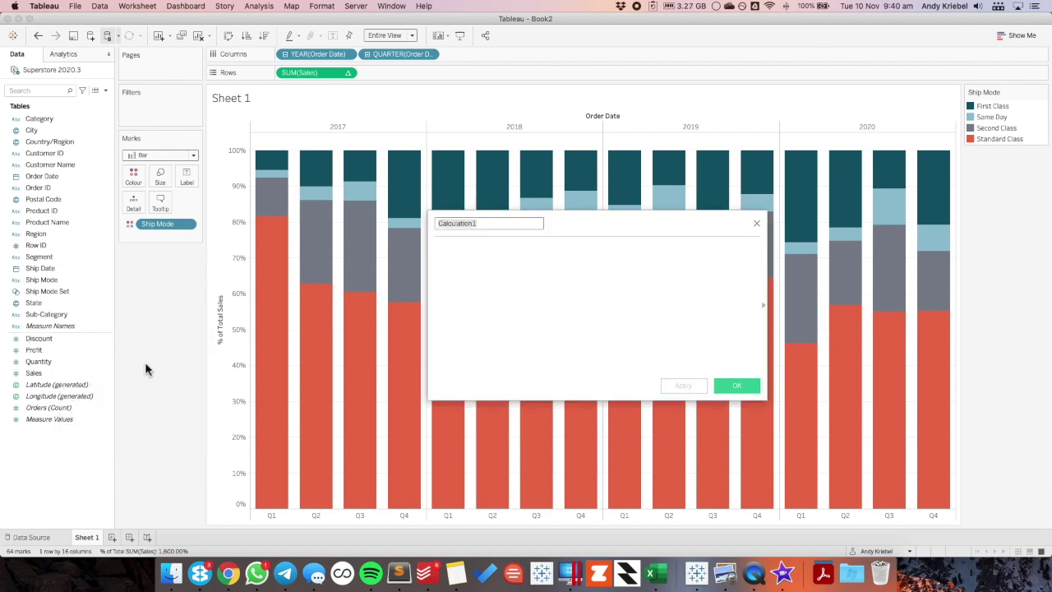
text(Sales for Selecte)
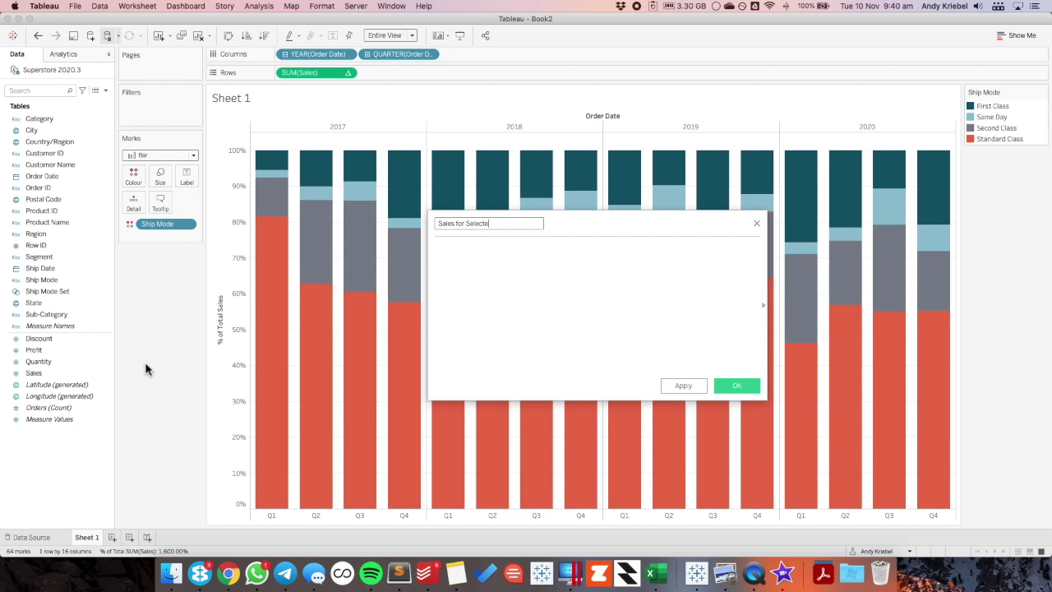
text(ode)
- Enter the formula IF [Ship Mode Set] THEN [Sales] ELSE 0 END and save it
click(472, 320)
text(IF shop)
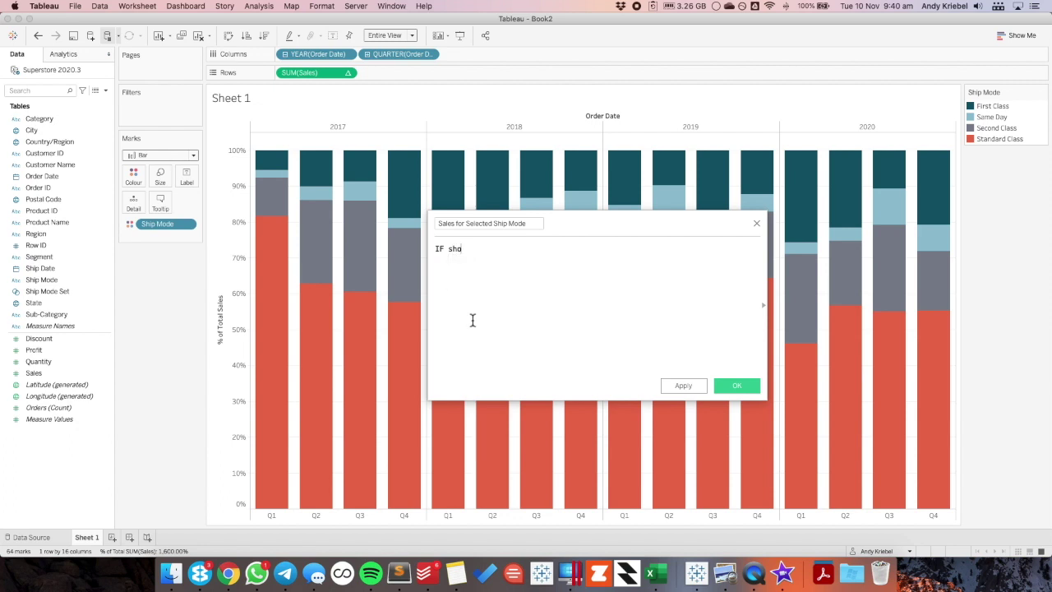
key(Down)
key(Down)
key(Return)
text(THEN sa)
key(Return)
key(Return)
text(ELSE)
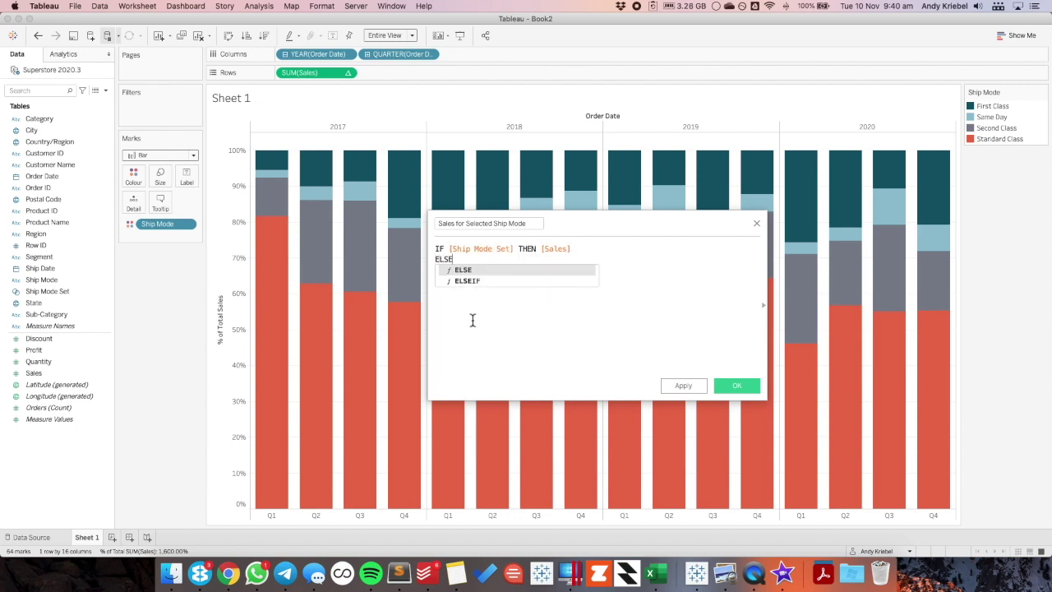
key(Return)
key(Return)
text(0)
key(Return)
text(END)
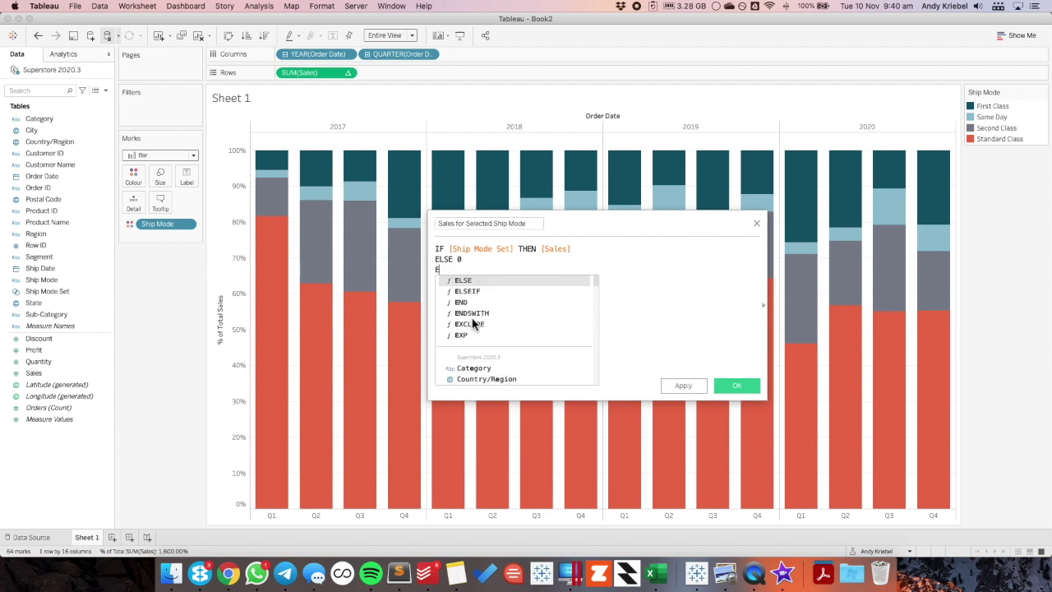
click(717, 387)
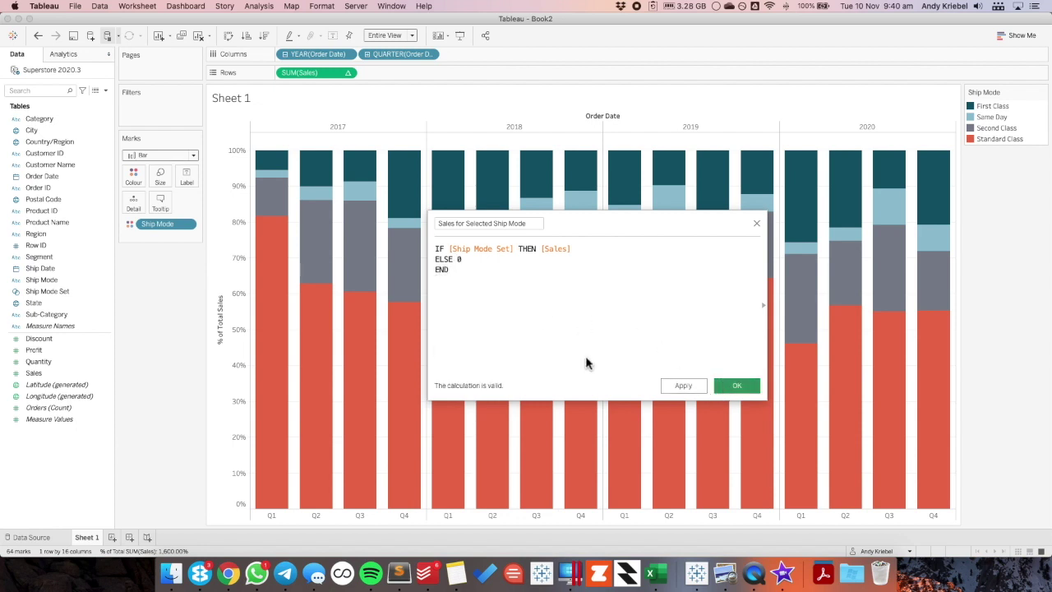
drag(52, 386, 187, 177)
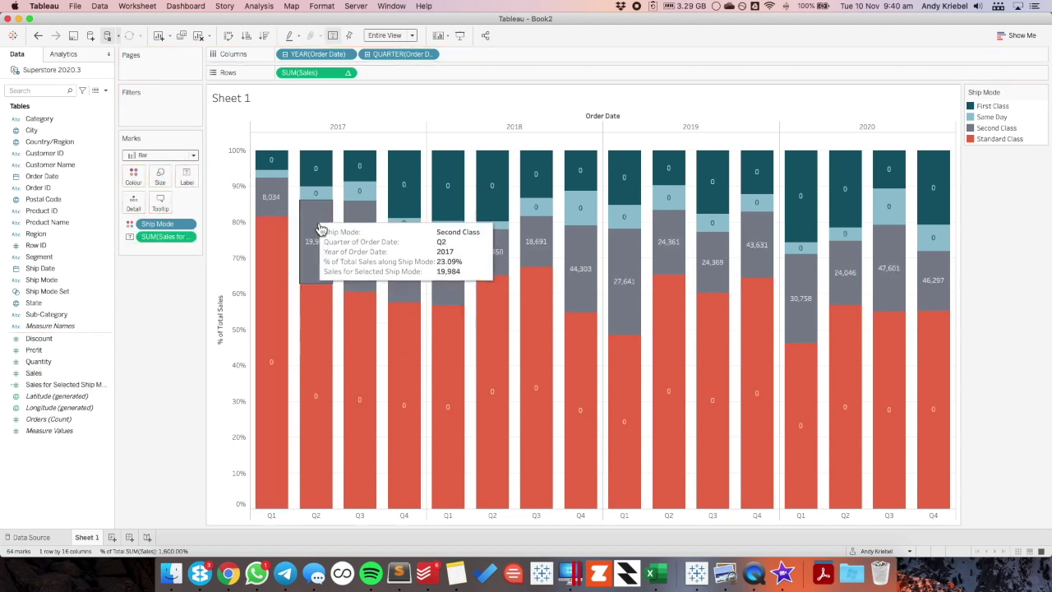
mouse_move(585, 245)
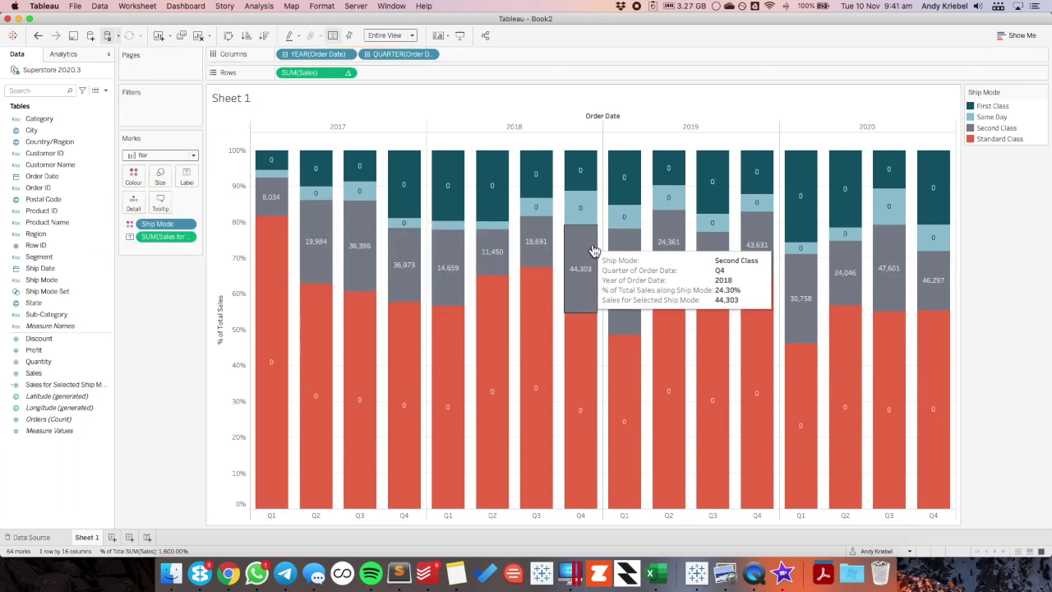
mouse_move(732, 282)
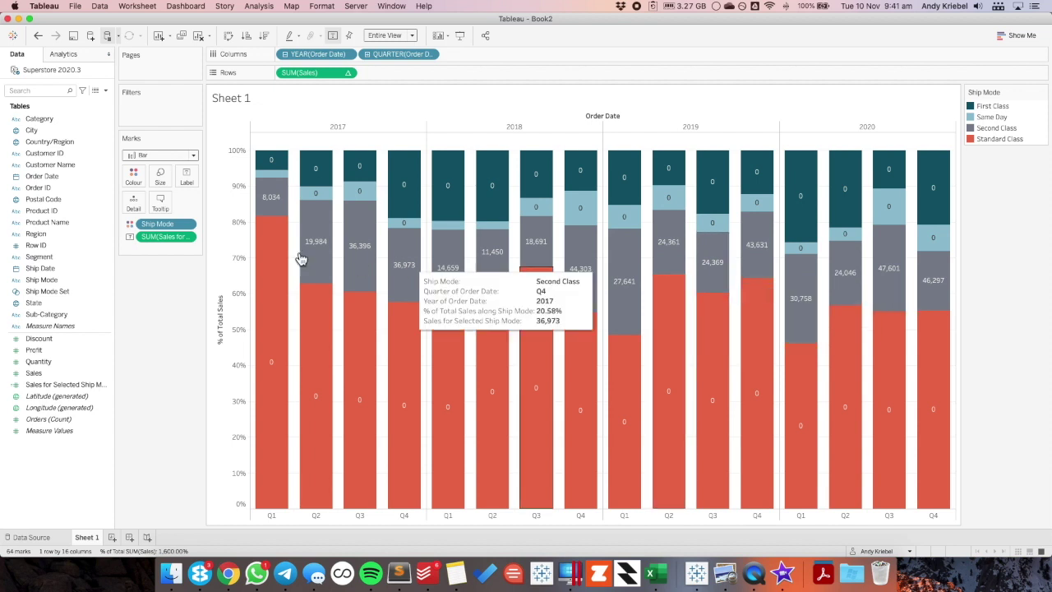
drag(175, 238, 169, 321)
- Sort Ship Mode ascending by SUM of Sales for Selected Ship Mode, then test-click a Standard Class segment
click(187, 229)
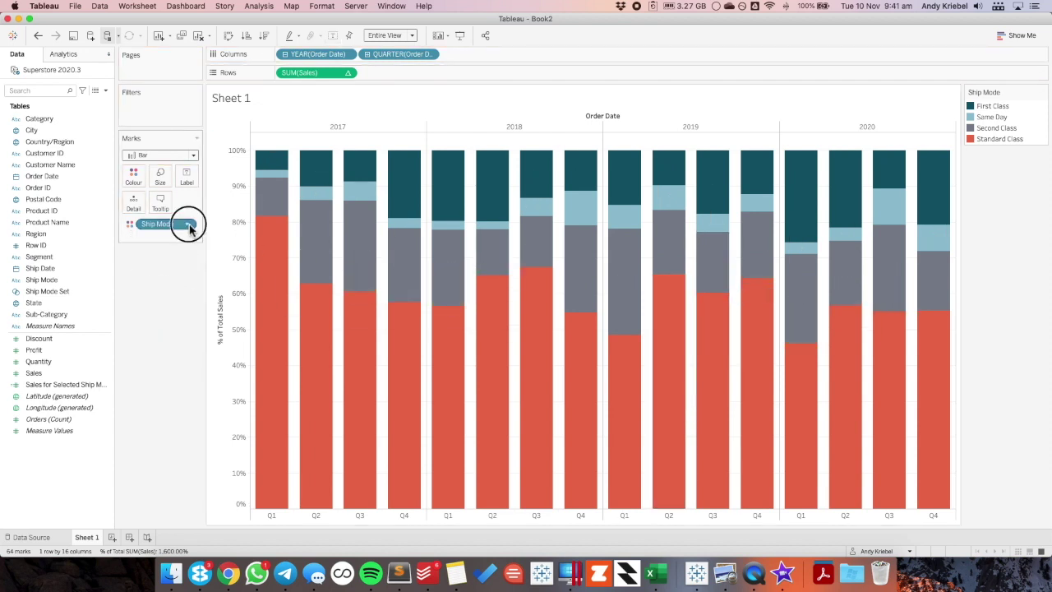
click(179, 285)
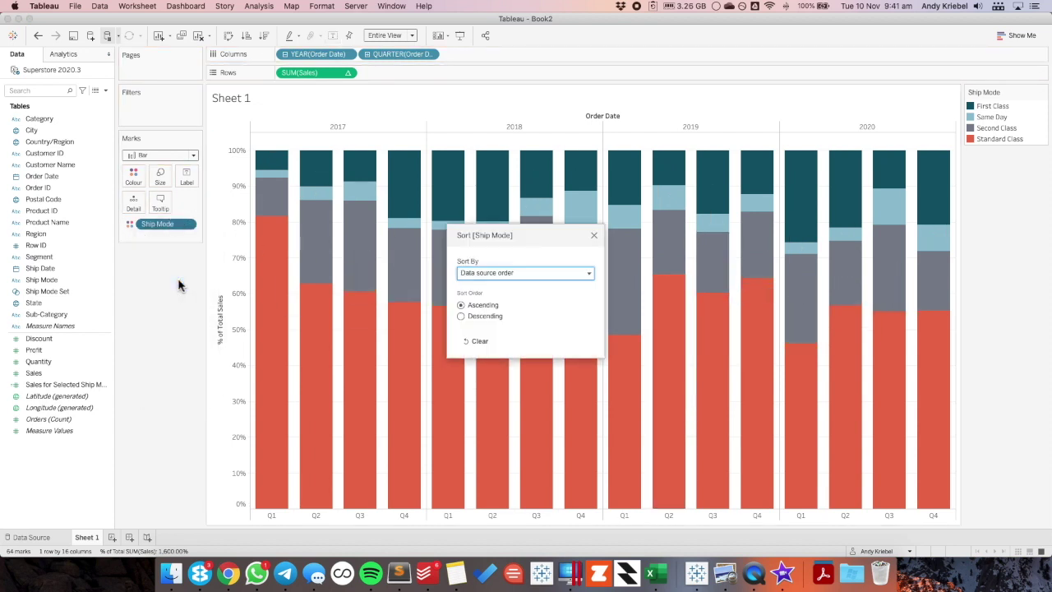
click(518, 273)
click(501, 302)
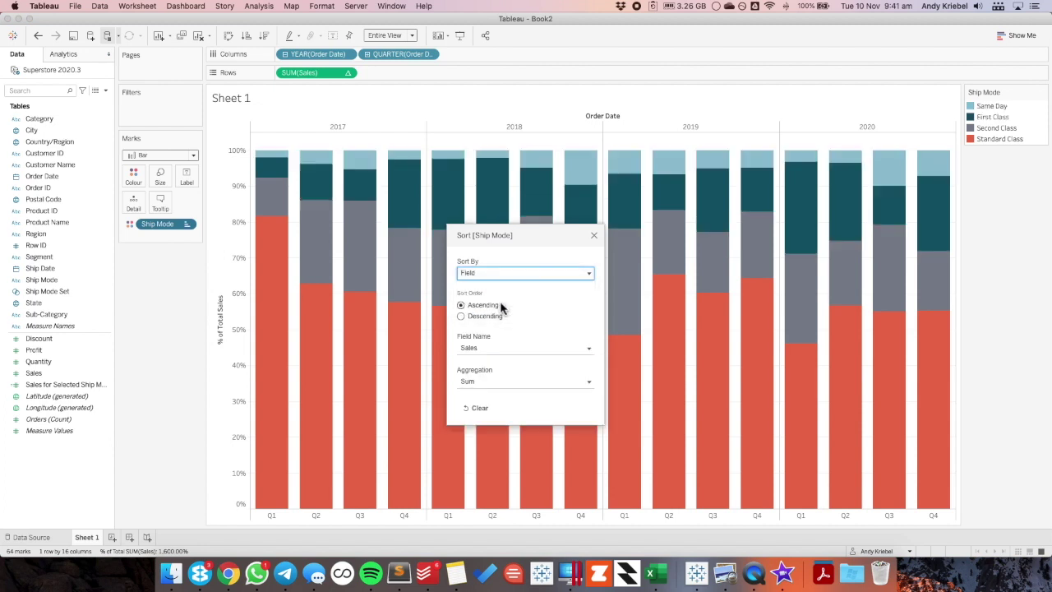
click(490, 348)
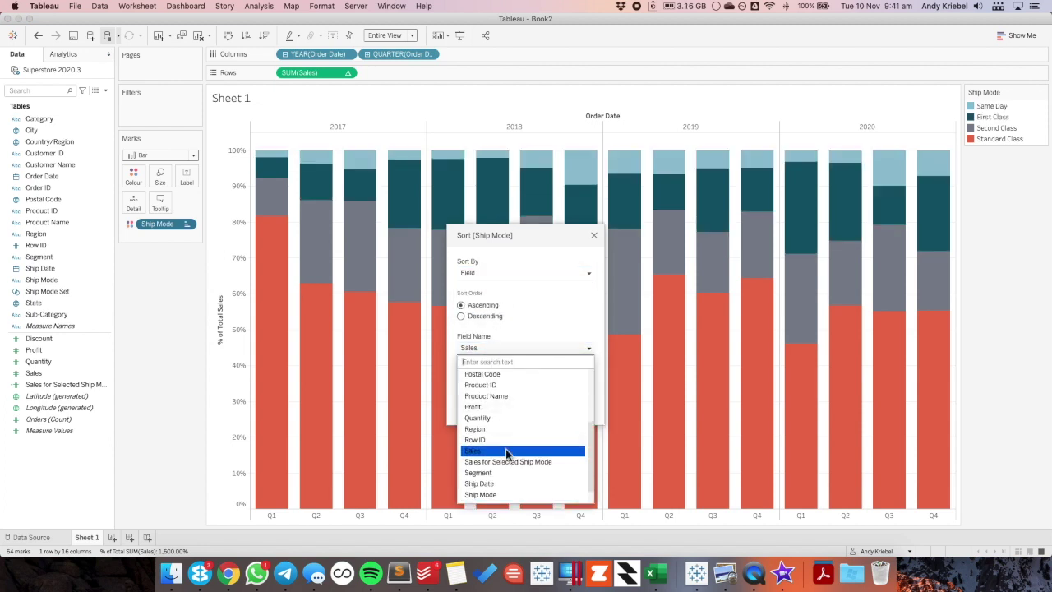
click(505, 471)
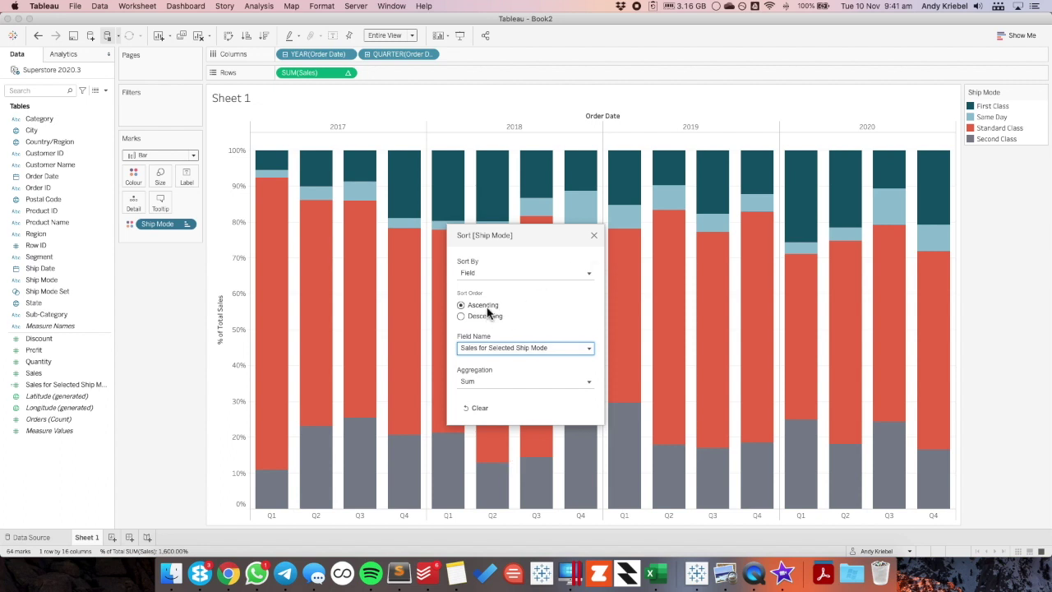
click(593, 235)
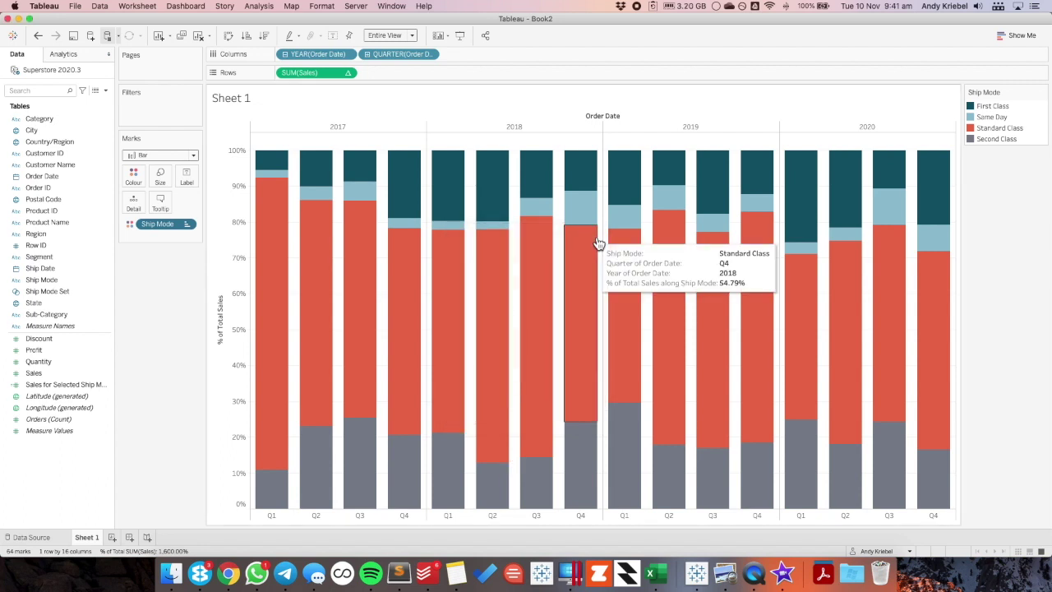
click(456, 296)
click(452, 295)
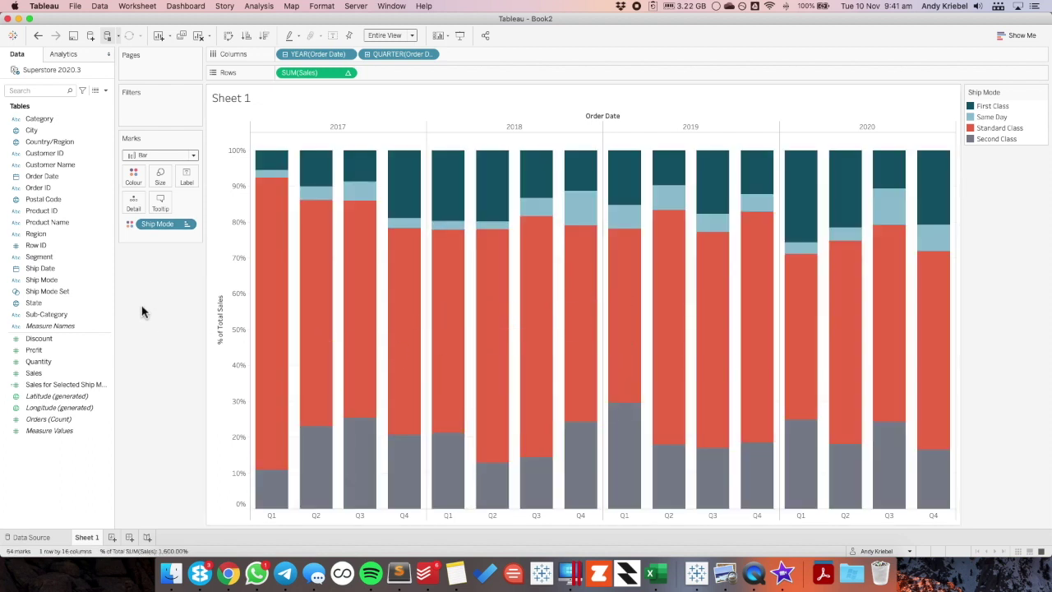
- Add a Change Set Values action 'Update Ship Mode Set' targeting Ship Mode Set, run on single select only
click(142, 11)
click(147, 73)
click(383, 355)
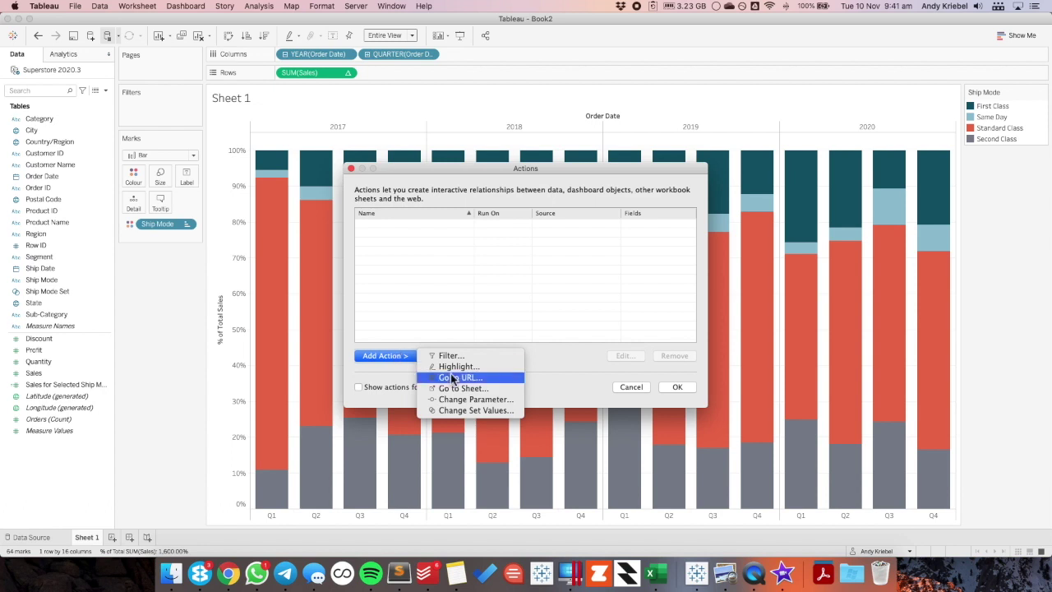
click(477, 410)
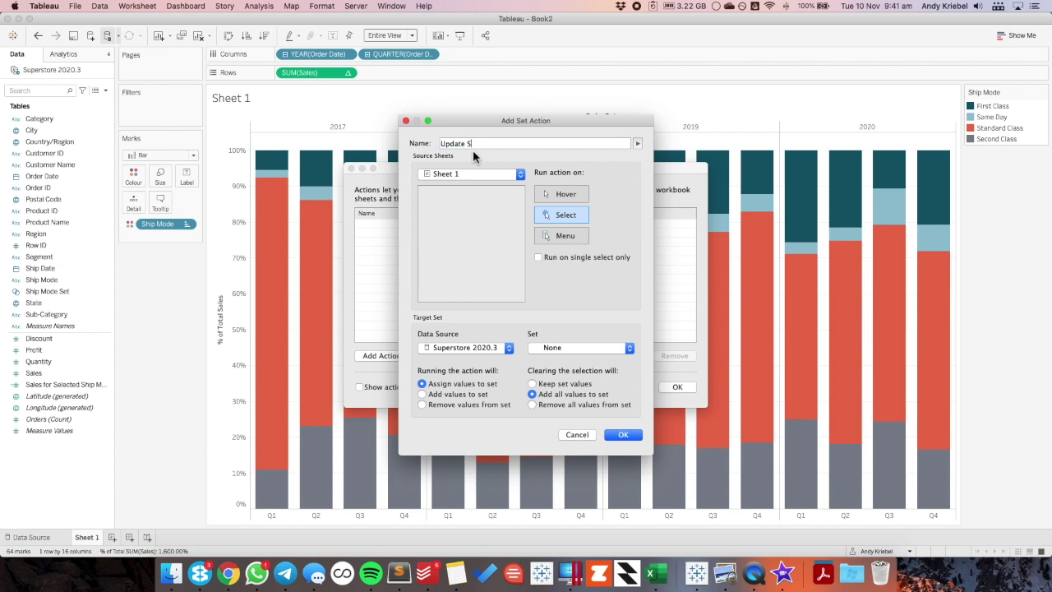
text(e Set)
click(549, 258)
click(548, 349)
click(567, 361)
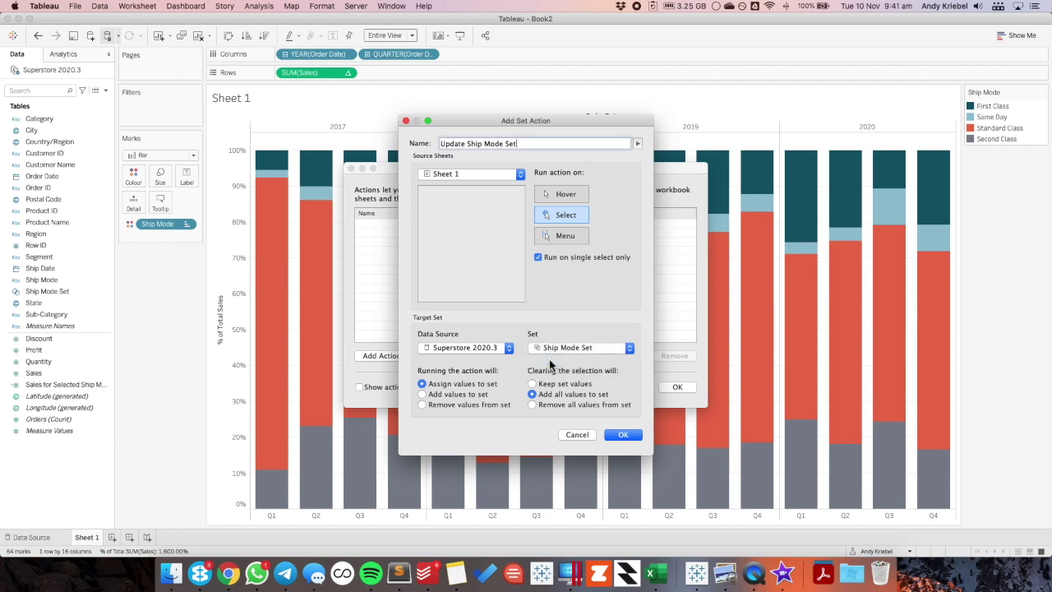
click(533, 384)
click(625, 435)
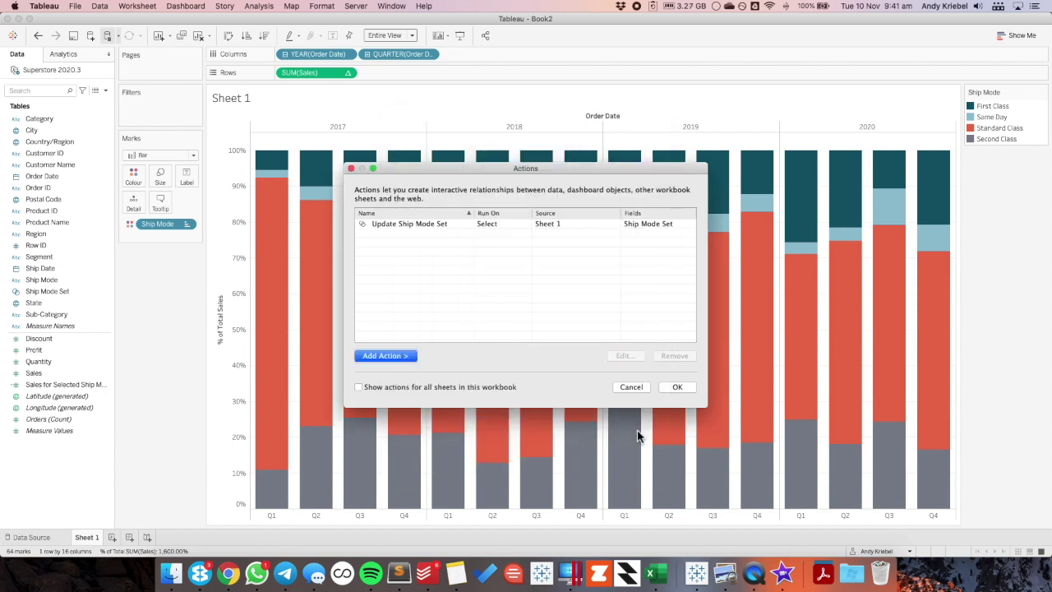
- Close Actions and test the set action by clicking segments, moving Same Day to the bottom
click(677, 387)
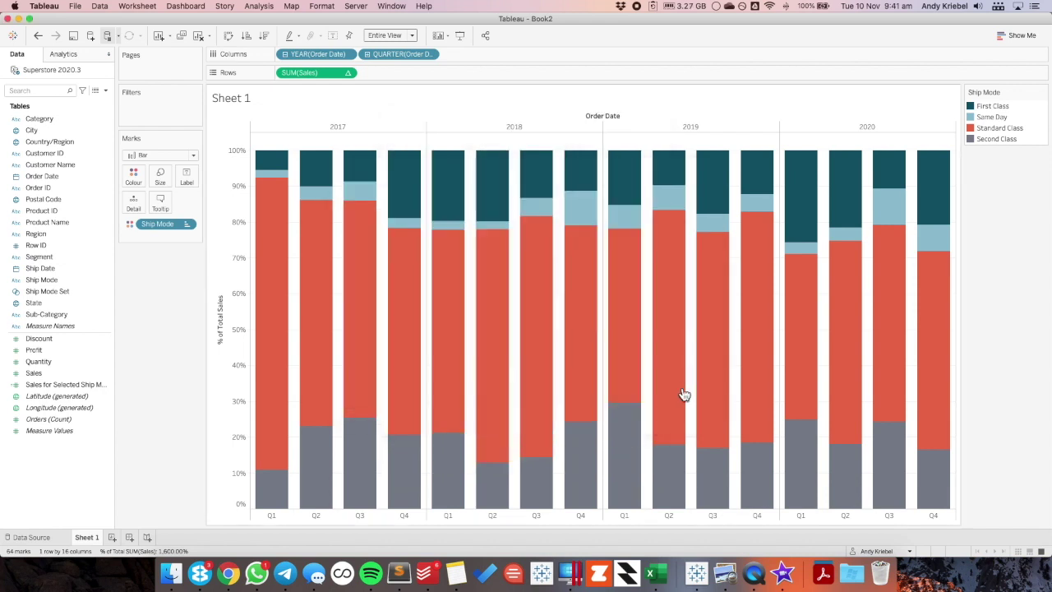
click(671, 281)
click(669, 300)
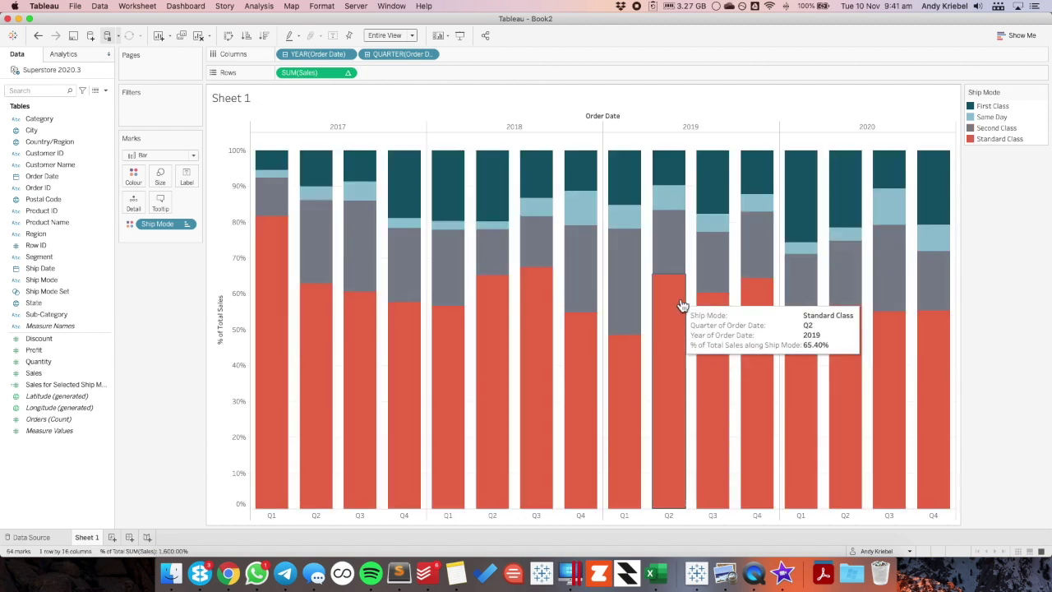
click(676, 206)
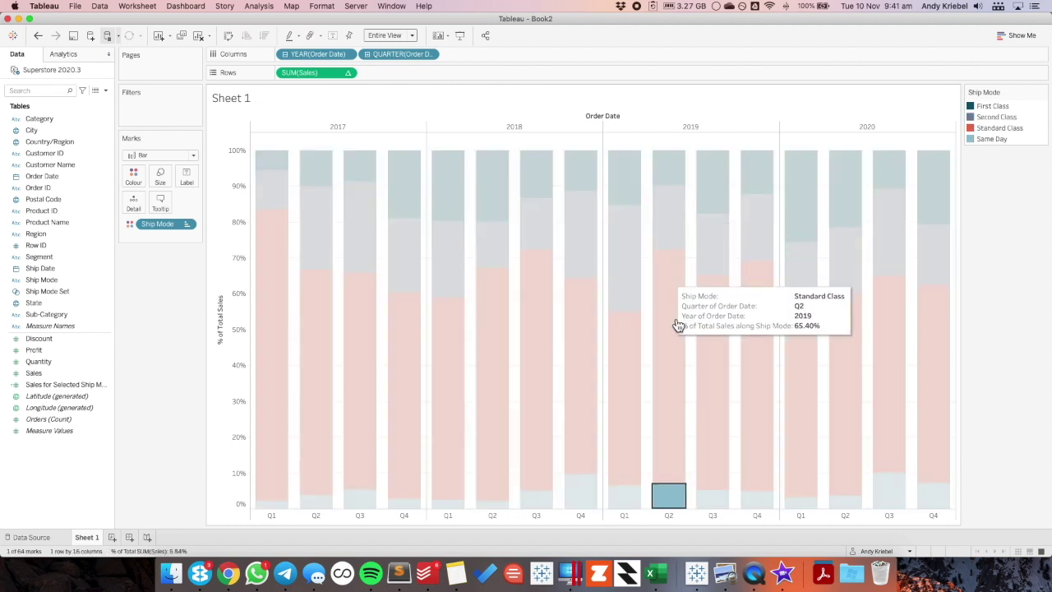
click(672, 502)
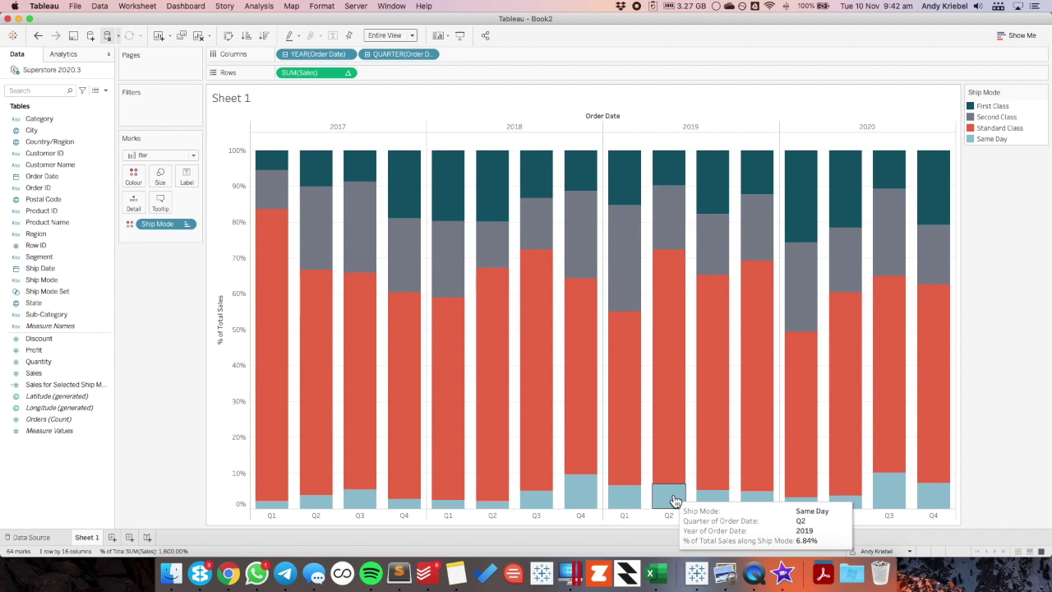
right_click(77, 452)
- Create a Dummy calculated field with formula 'Dummy' and drag it onto Detail
click(126, 355)
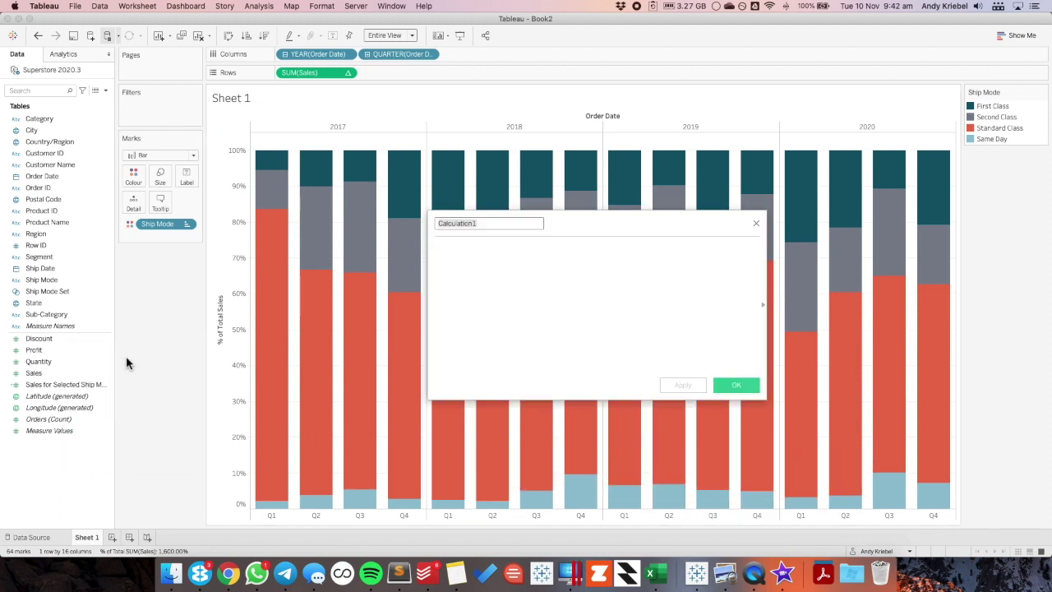
text(Dummy)
key(Tab)
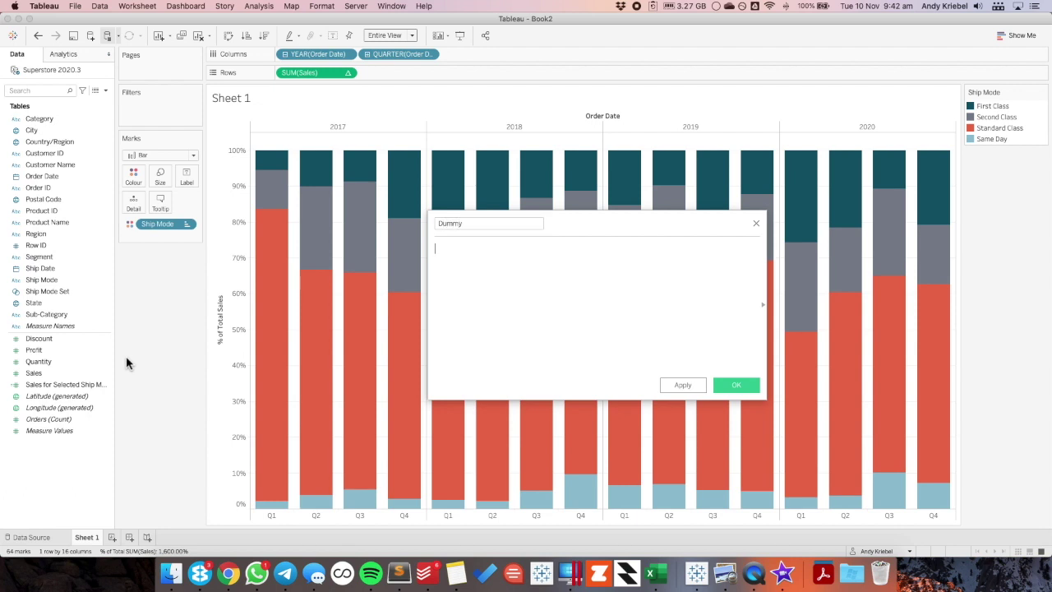
text('Dummy')
click(743, 385)
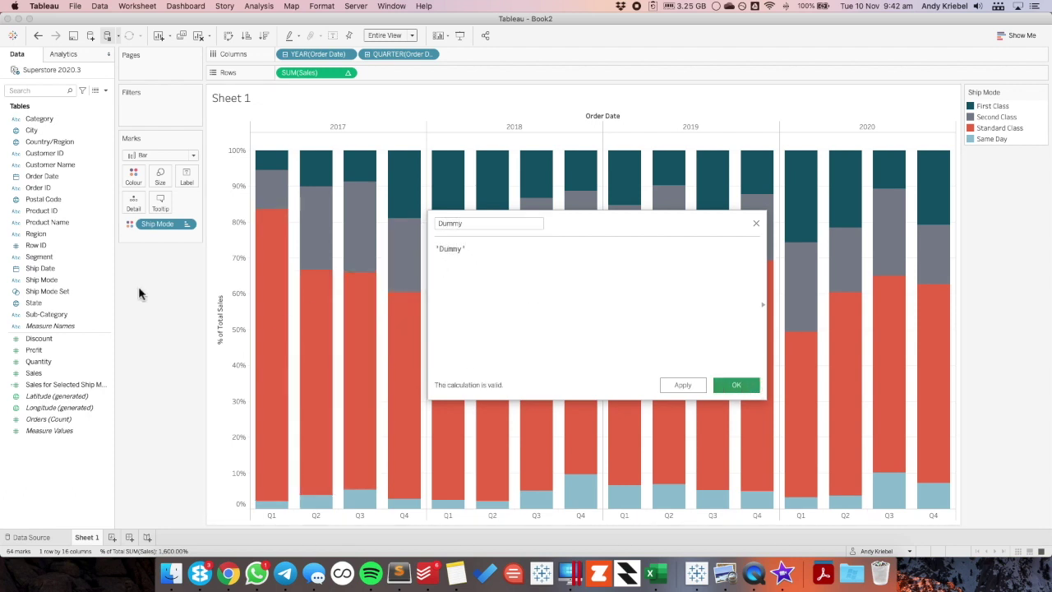
drag(52, 179, 134, 206)
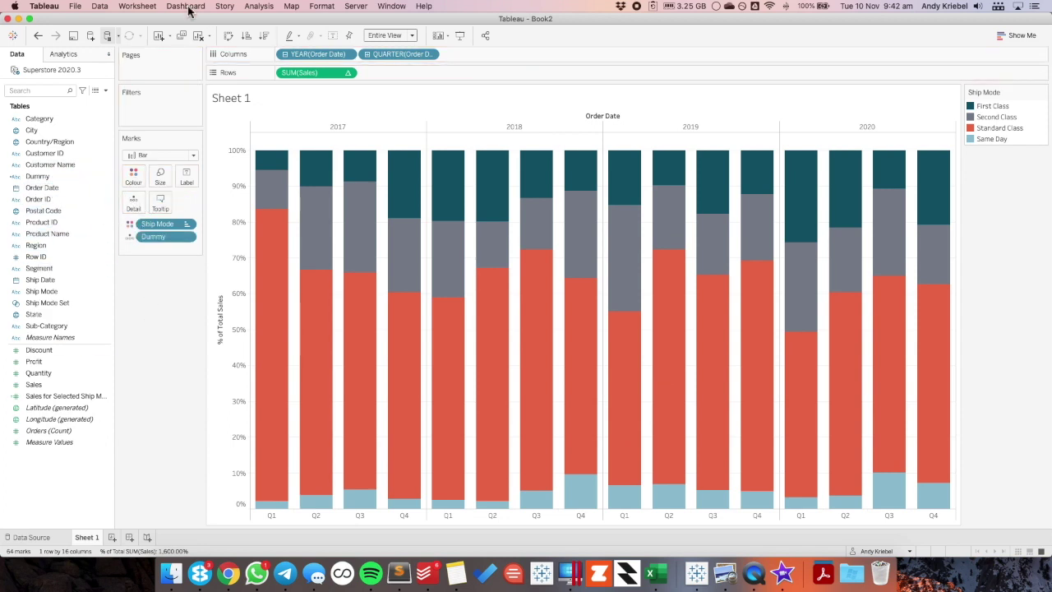
- Add a filter action 'remove highlight' running on Select, showing all values, on selected fields
click(150, 9)
click(156, 75)
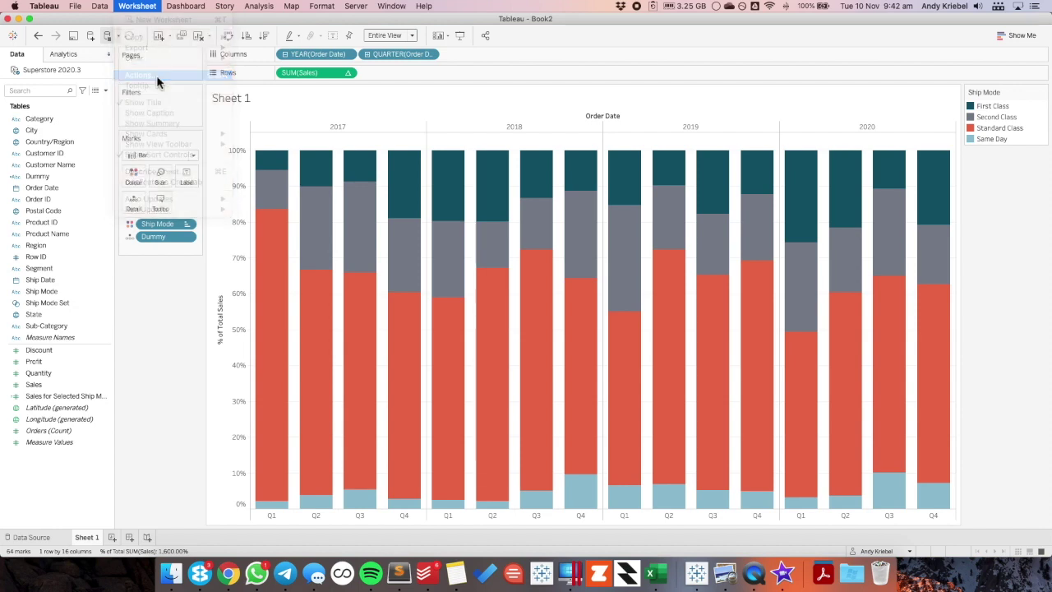
click(402, 359)
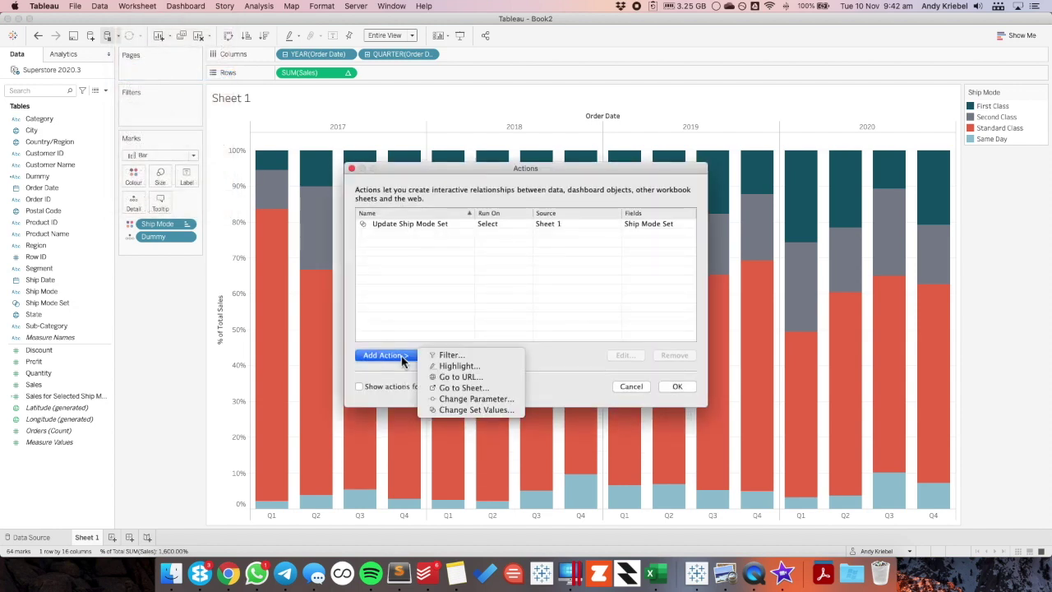
click(469, 352)
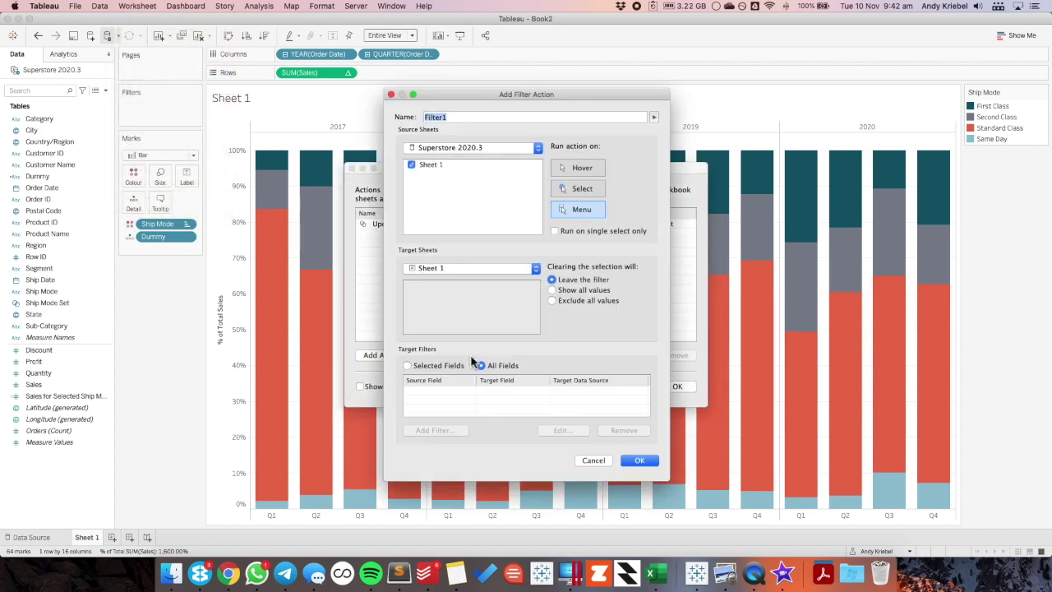
text(remove highlight)
click(576, 190)
click(422, 366)
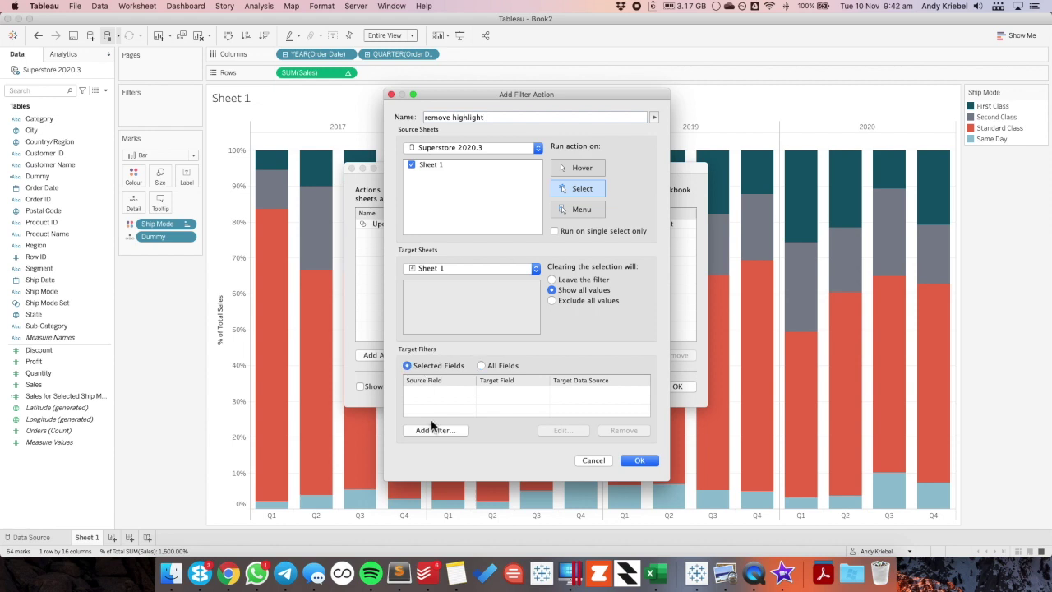
- Map Dummy to Product Name, save the action, and test it on the 2018 Q3 segment
click(437, 430)
click(470, 258)
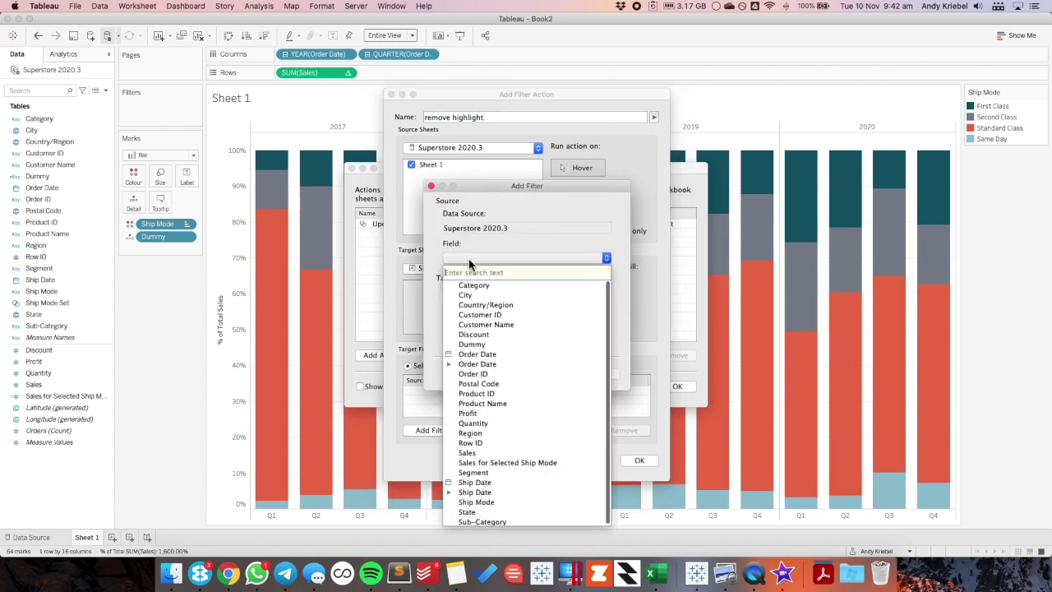
click(475, 343)
click(473, 334)
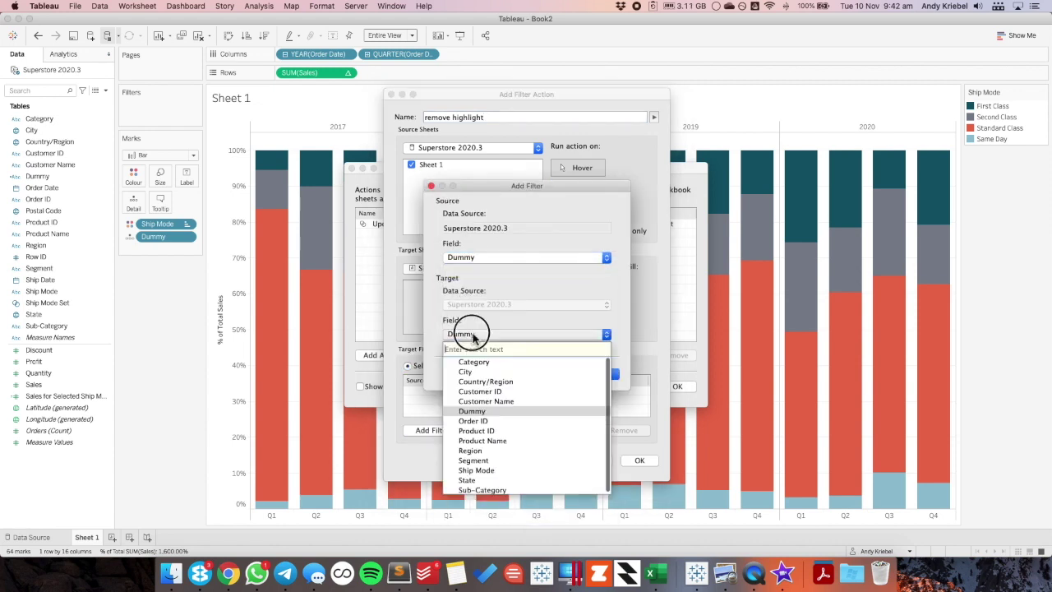
click(478, 440)
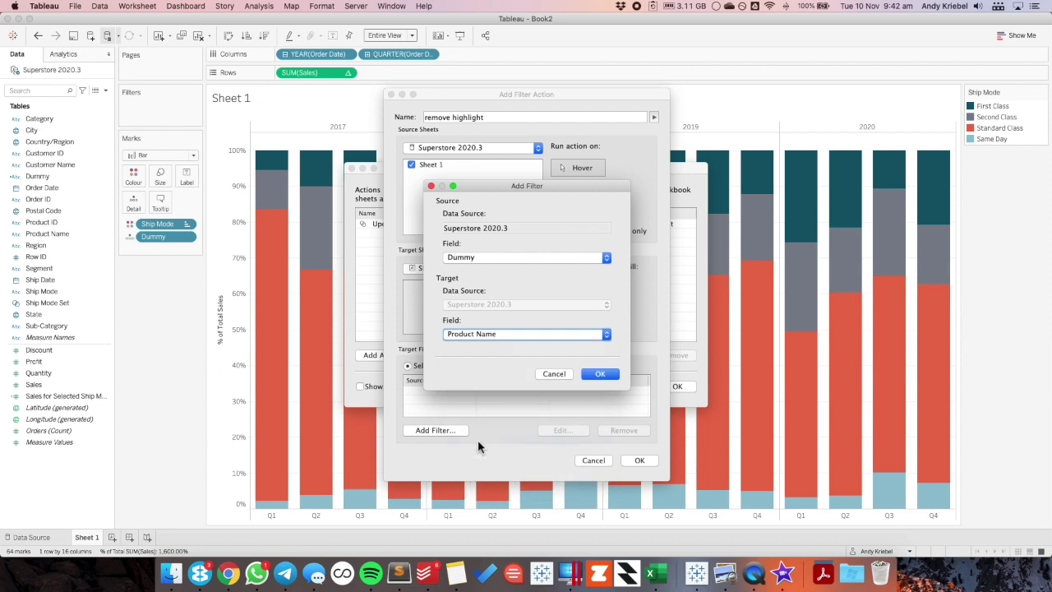
click(600, 374)
click(647, 458)
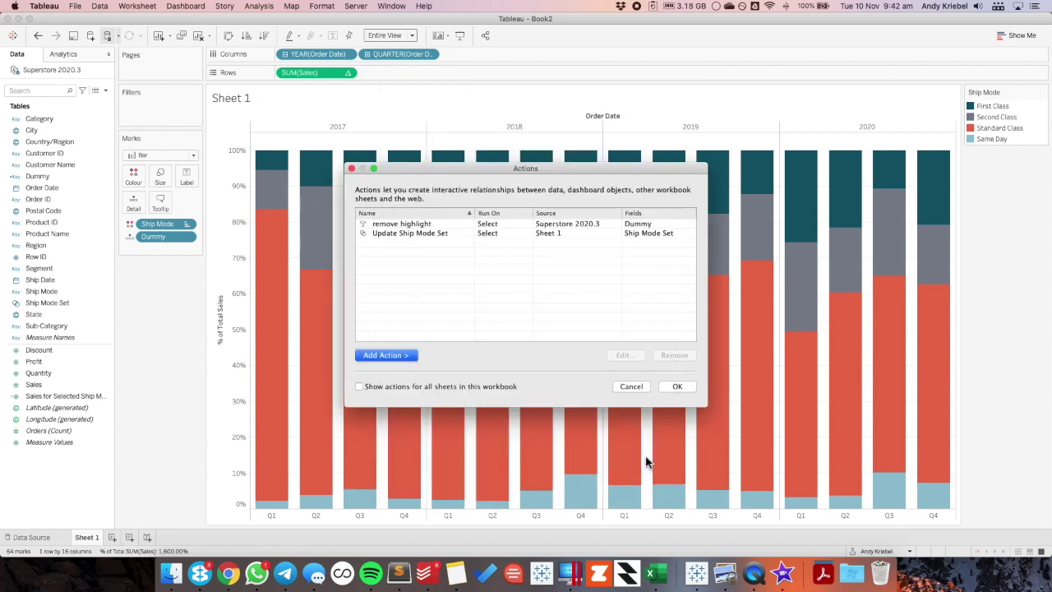
click(677, 386)
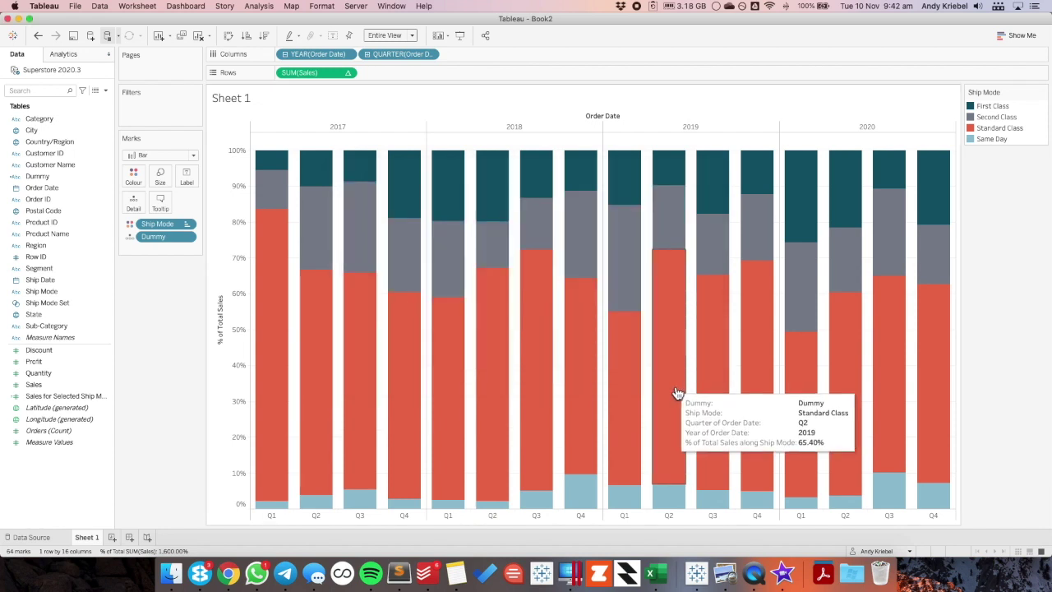
click(540, 169)
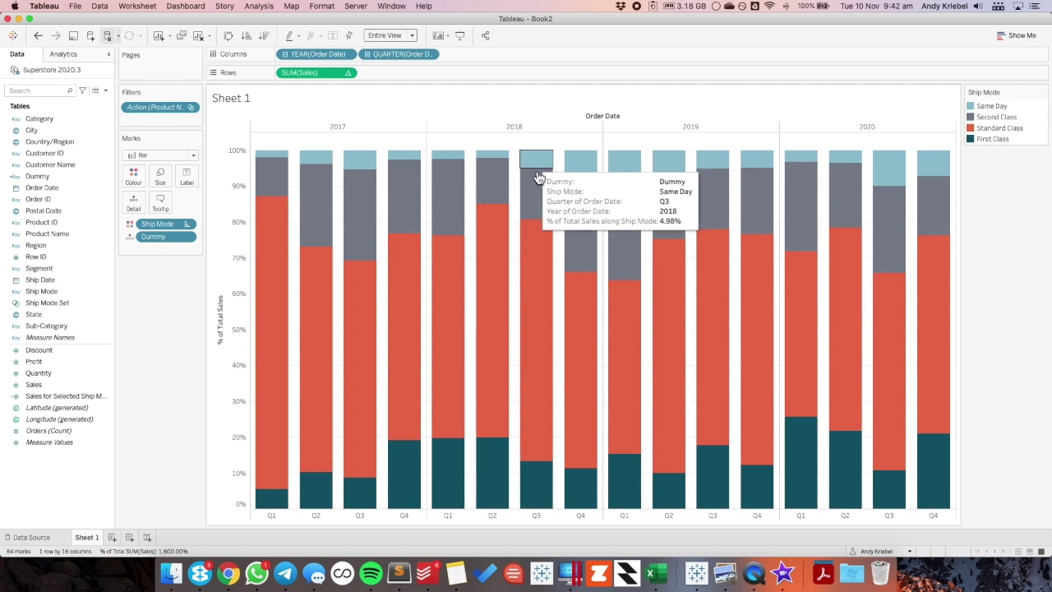
- Check that Second Class now sits at the bottom of every quarter's bar, fully coloured
mouse_move(497, 192)
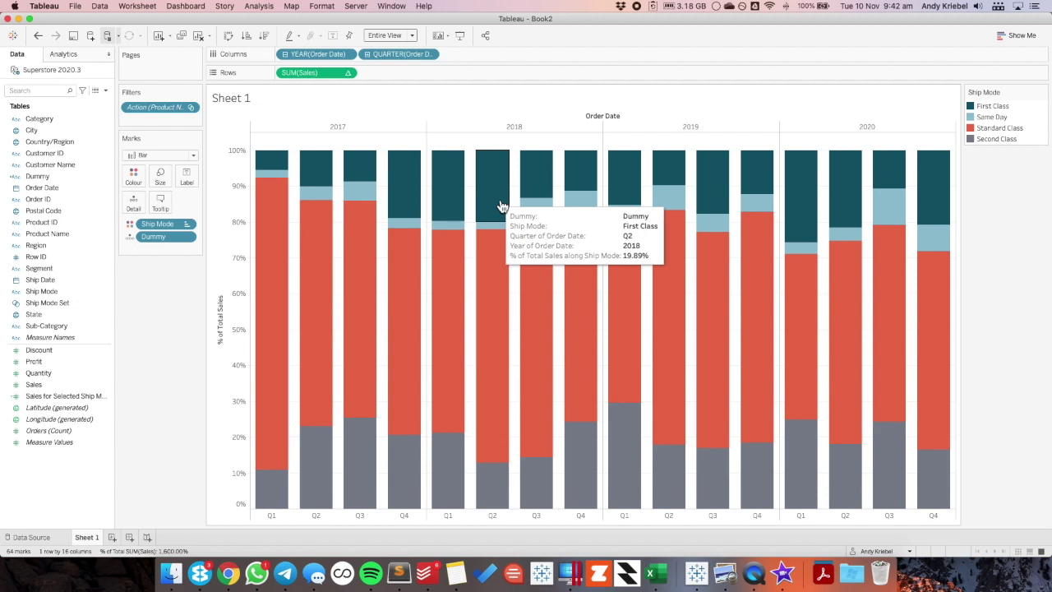
- Put Sales on the Tooltip shelf and uncheck Include in Tooltip for the Dummy pill
click(54, 386)
drag(53, 386, 160, 204)
mouse_move(273, 170)
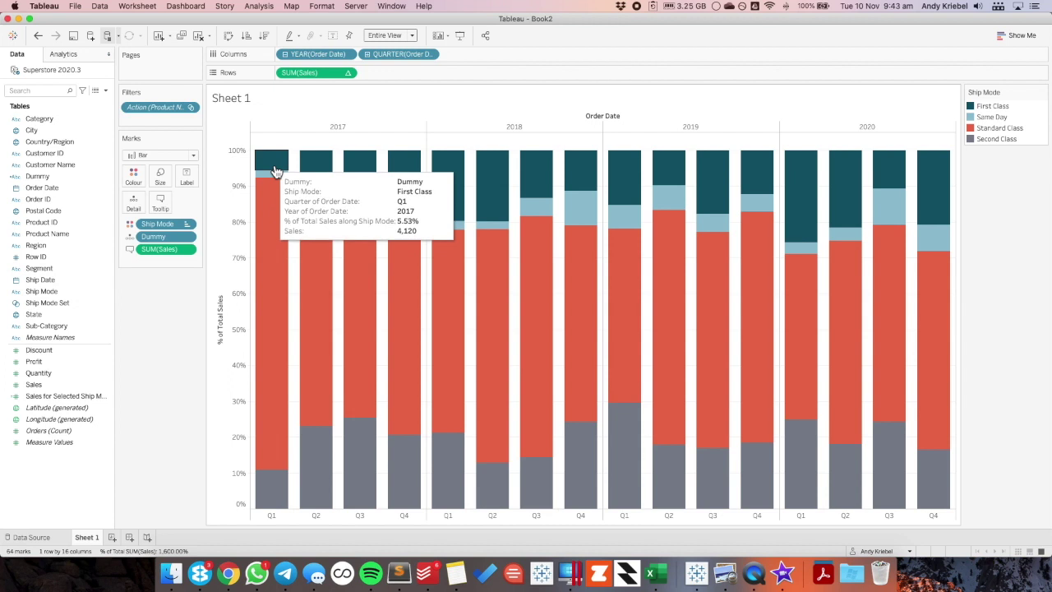
click(188, 237)
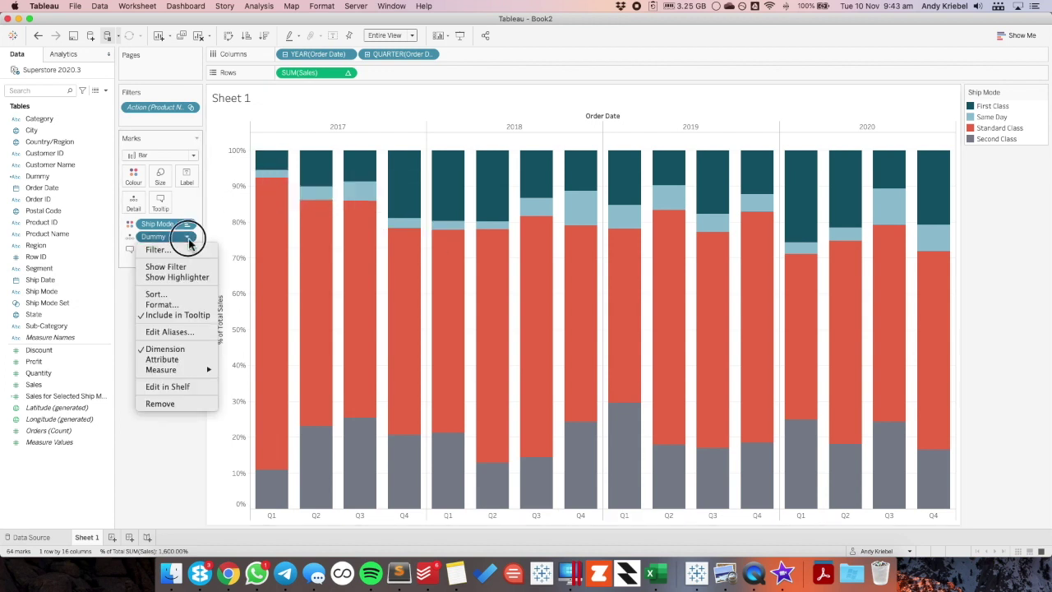
click(189, 314)
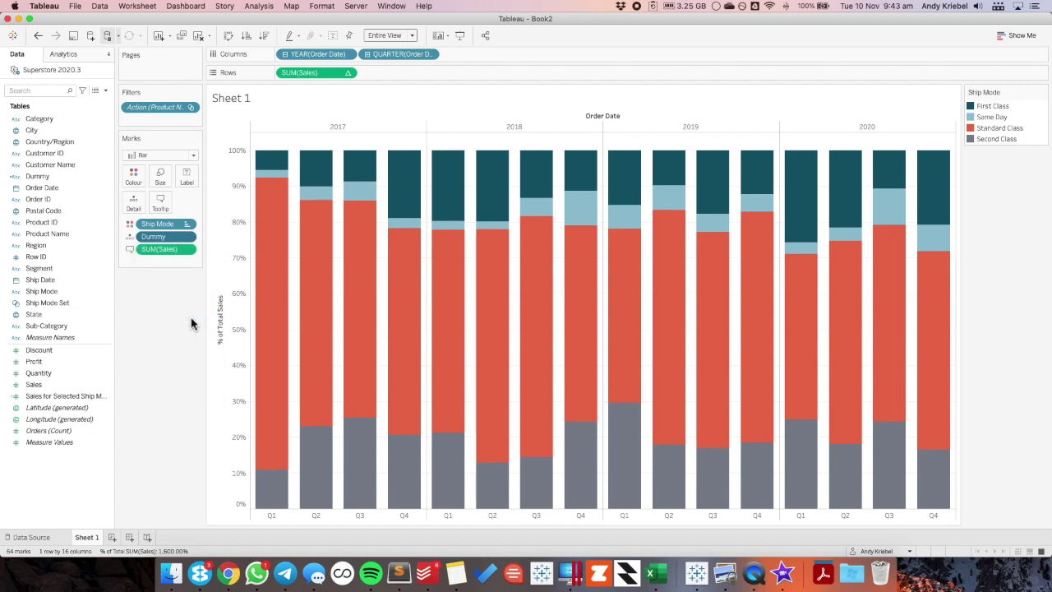
mouse_move(276, 166)
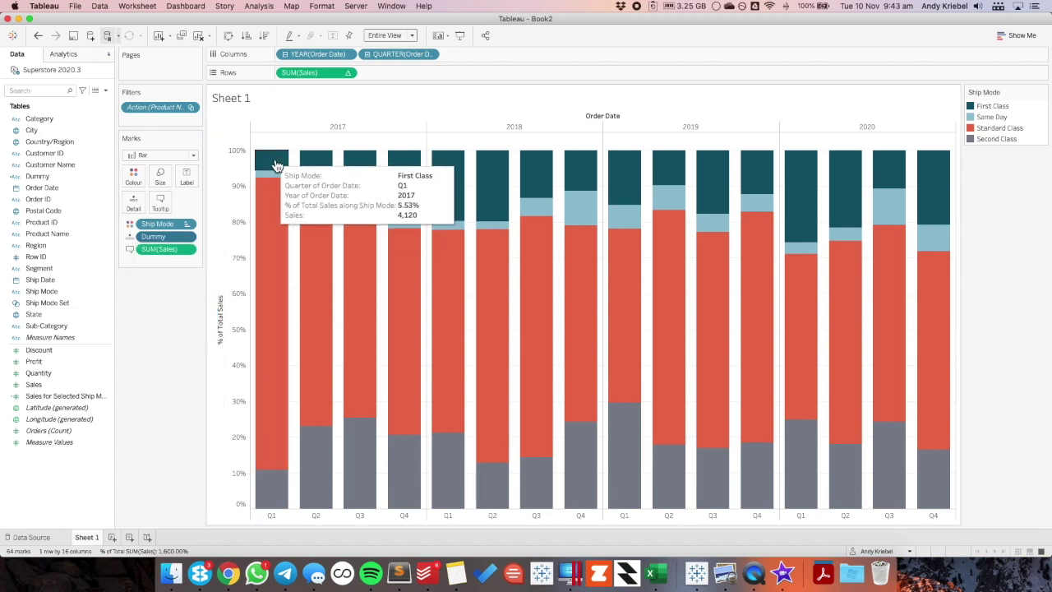
- Edit the tooltip's first line to show ship mode, year and quarter without labels
click(160, 201)
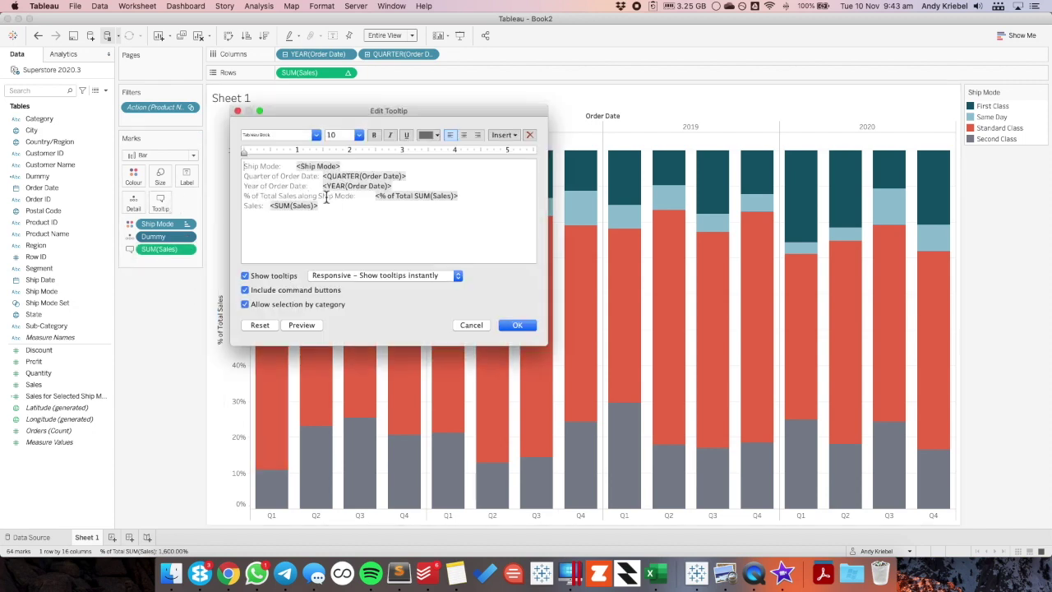
drag(297, 166, 194, 155)
key(BackSpace)
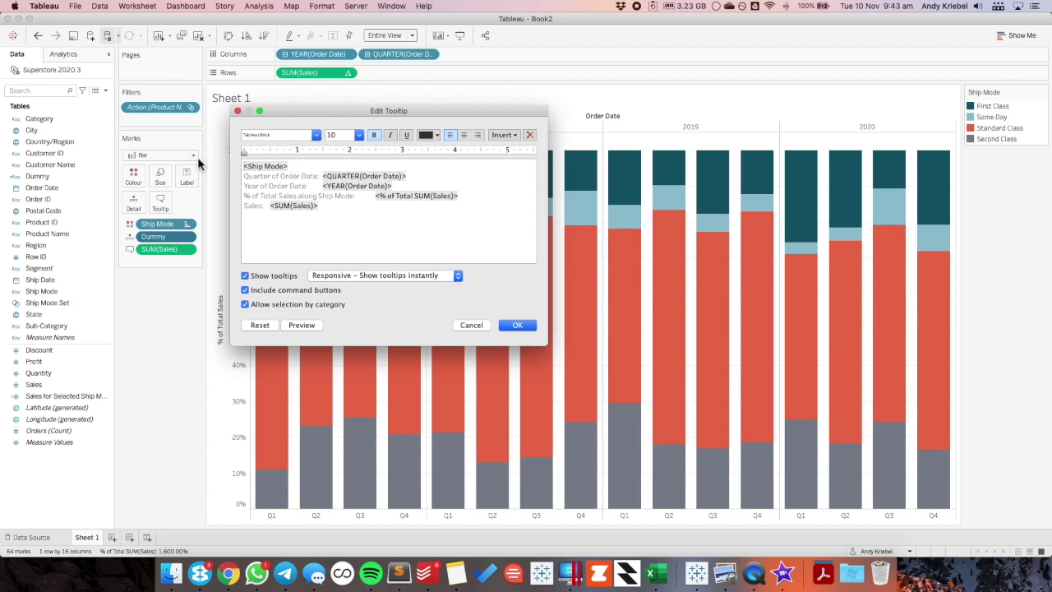
drag(321, 185, 393, 186)
key(super+c)
key(BackSpace)
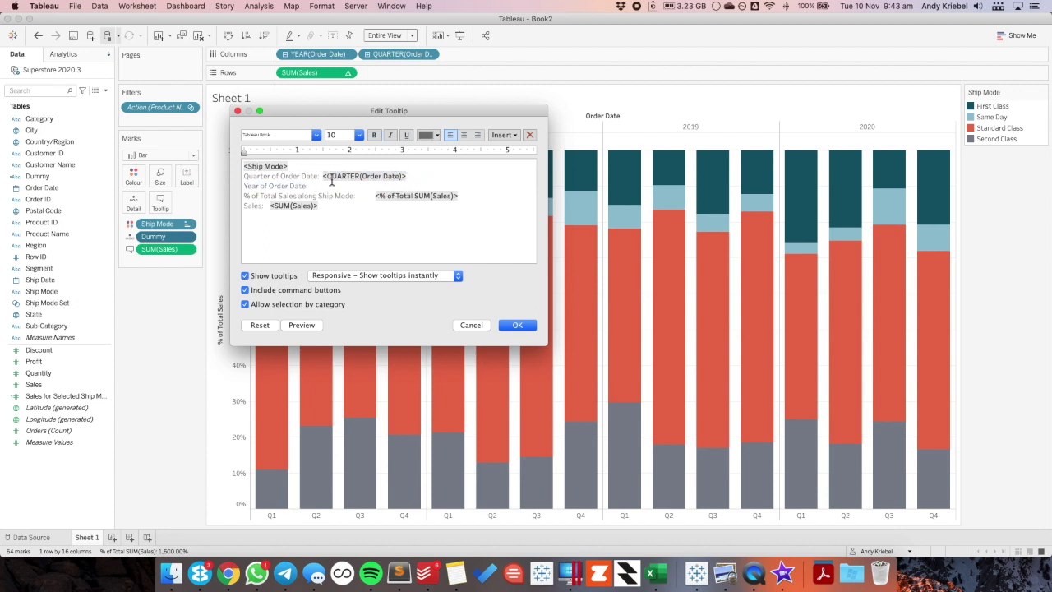
drag(322, 175, 244, 176)
key(BackSpace)
key(BackSpace)
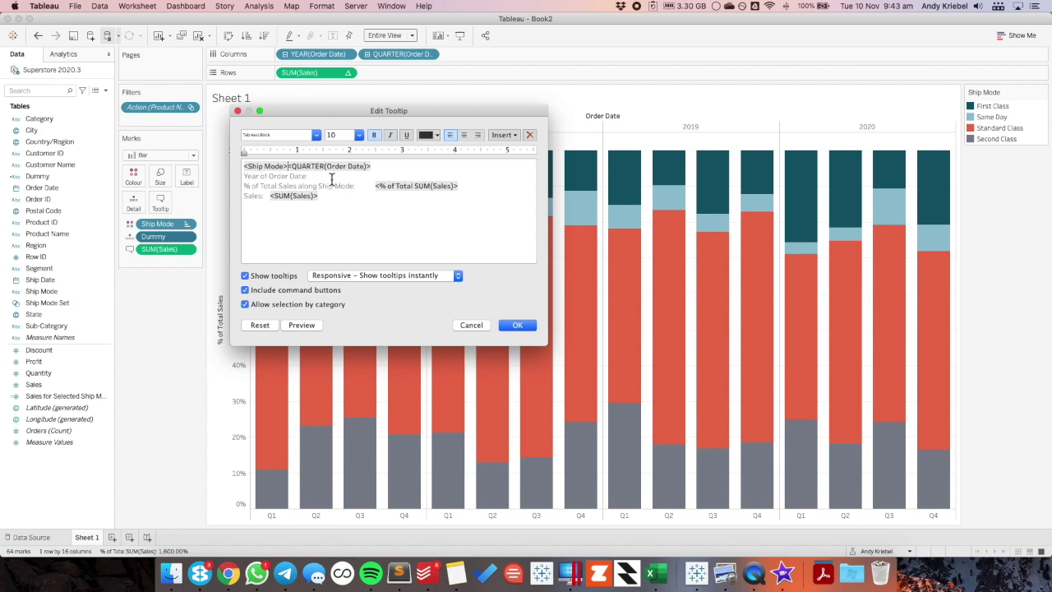
text(|)
key(super+v)
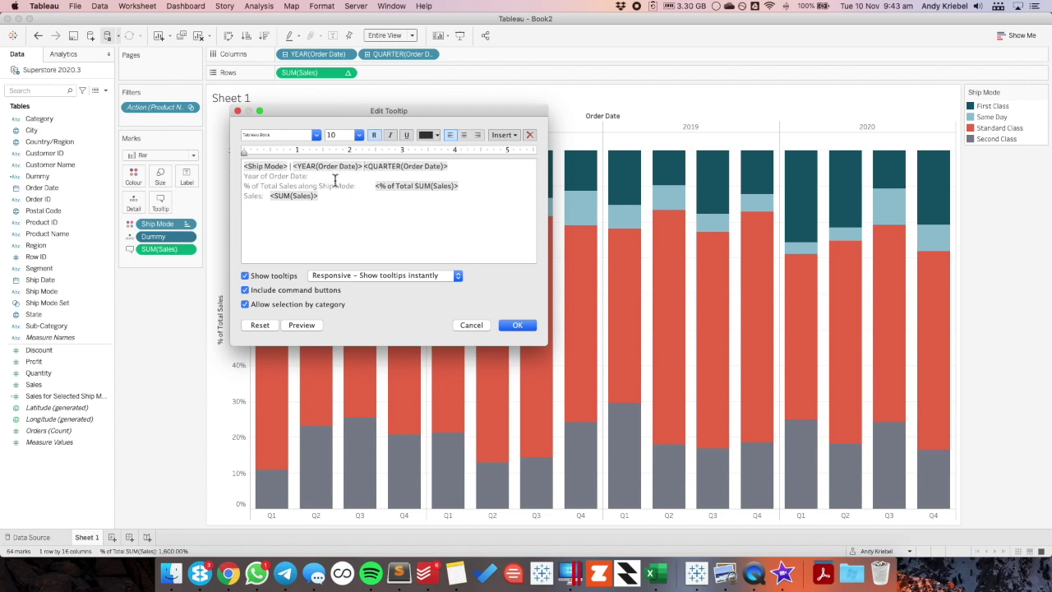
- Reduce the remaining tooltip text to the sales value followed by the bold percent of total
drag(245, 180, 378, 187)
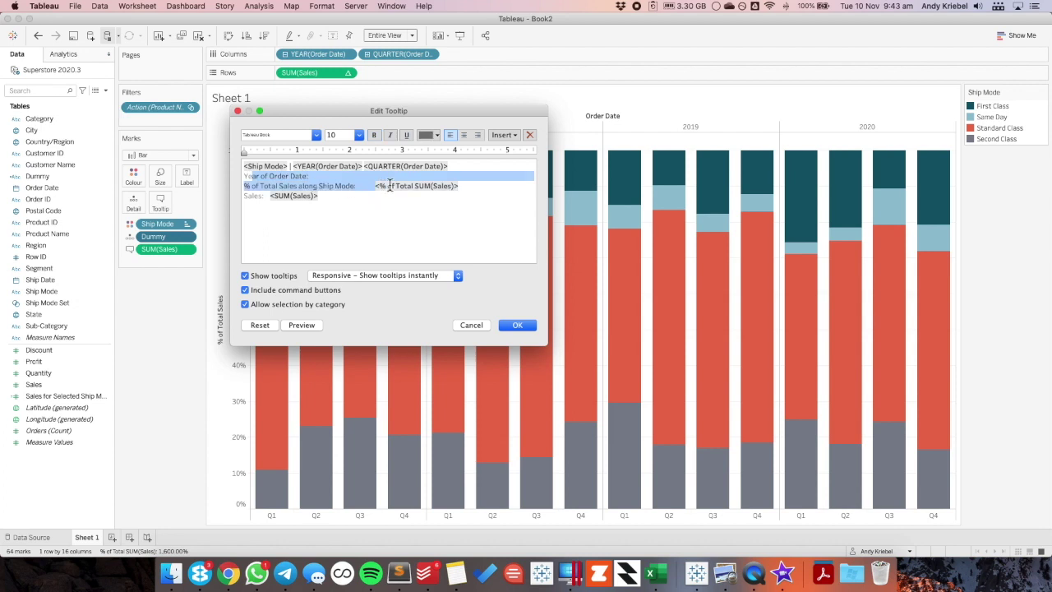
key(BackSpace)
key(shift+End)
key(super+c)
key(super+b)
key(BackSpace)
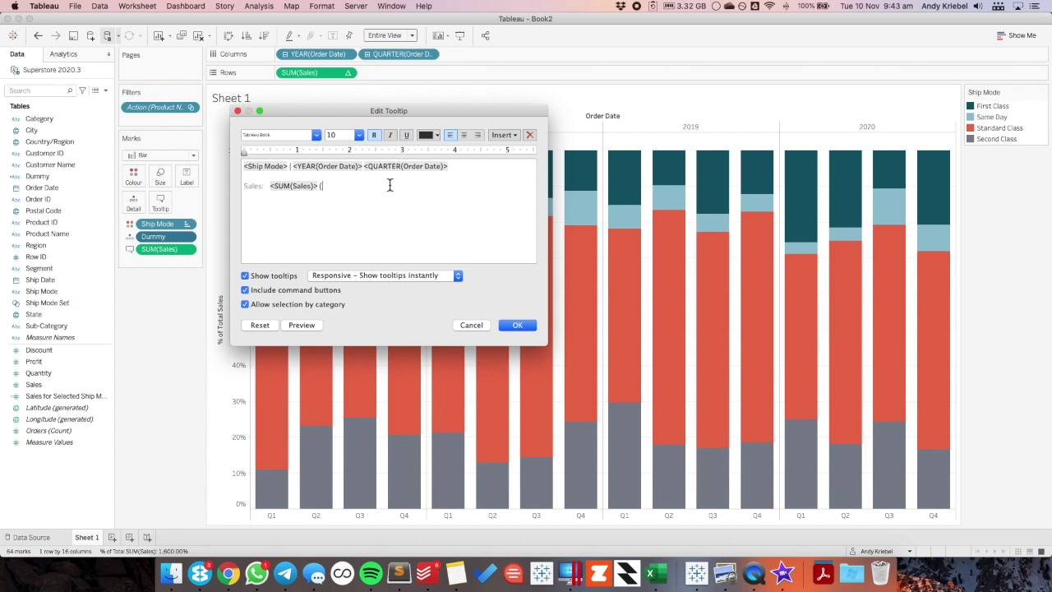
key(super+v)
key(BackSpace)
- Turn off tooltip command buttons and selection by category, then apply the tooltip
click(296, 291)
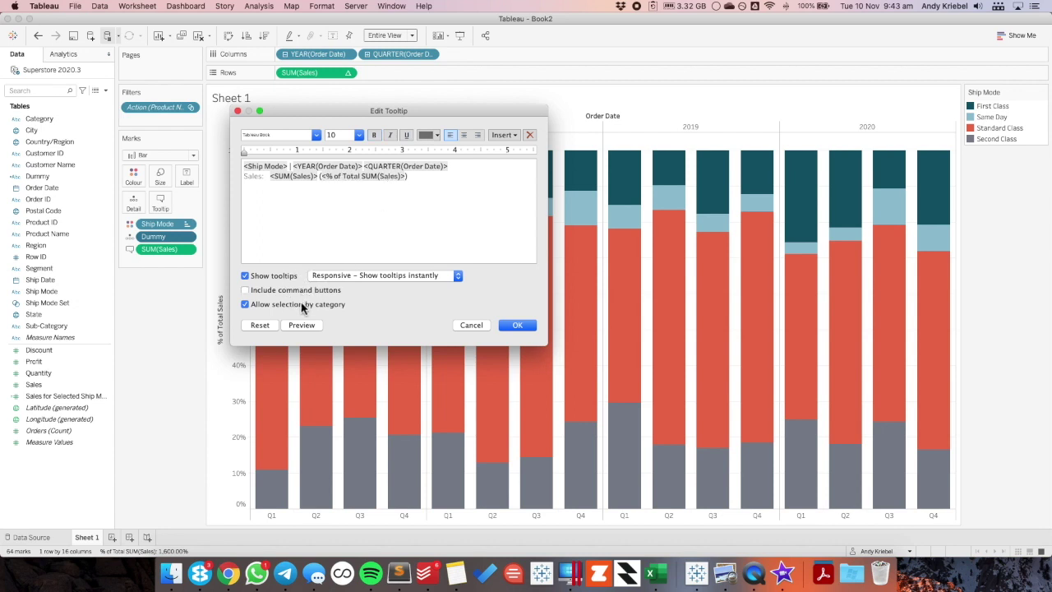
click(297, 304)
click(517, 325)
mouse_move(499, 291)
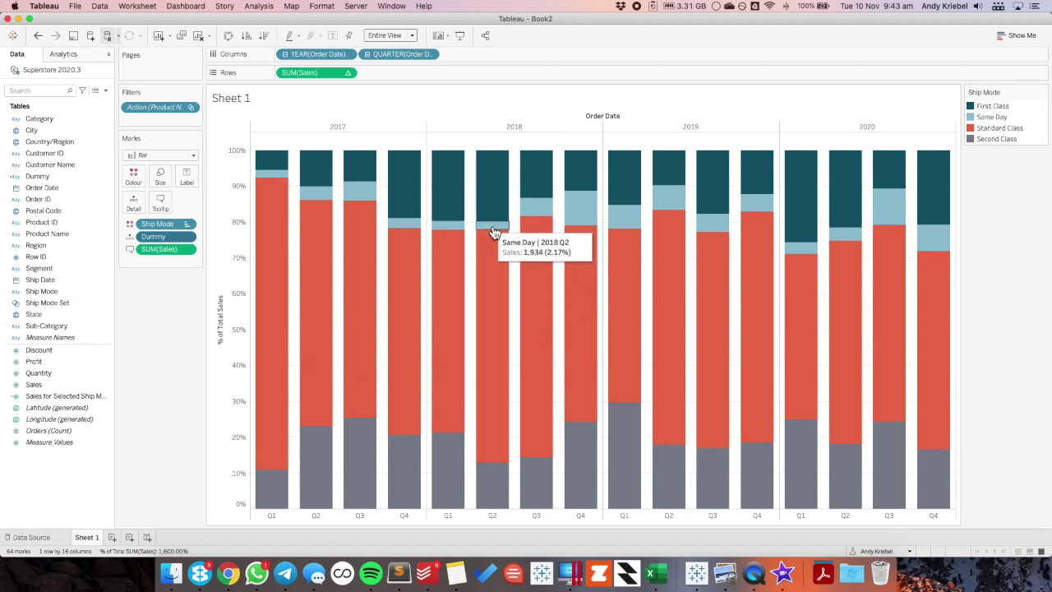
mouse_move(495, 214)
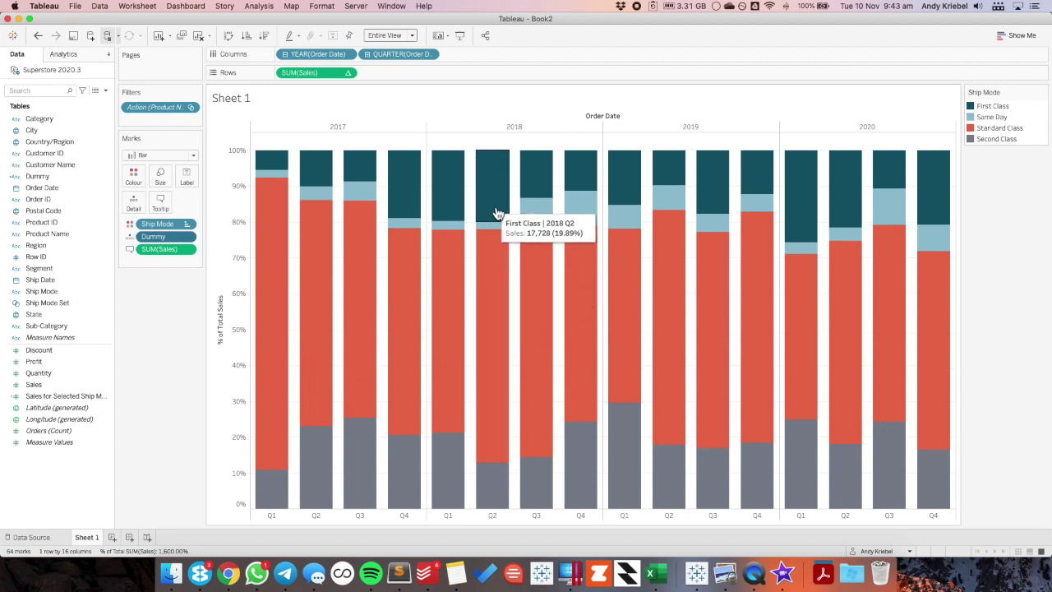